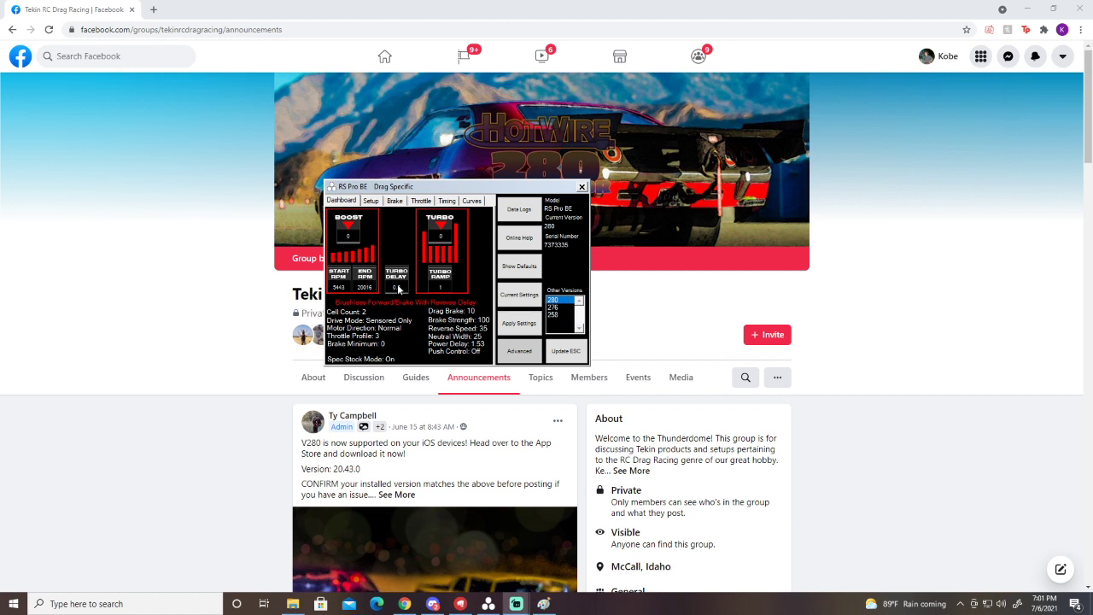
# Step: Set the voltage cutoff on the ESC's setup page to 3.0
pyautogui.click(373, 202)
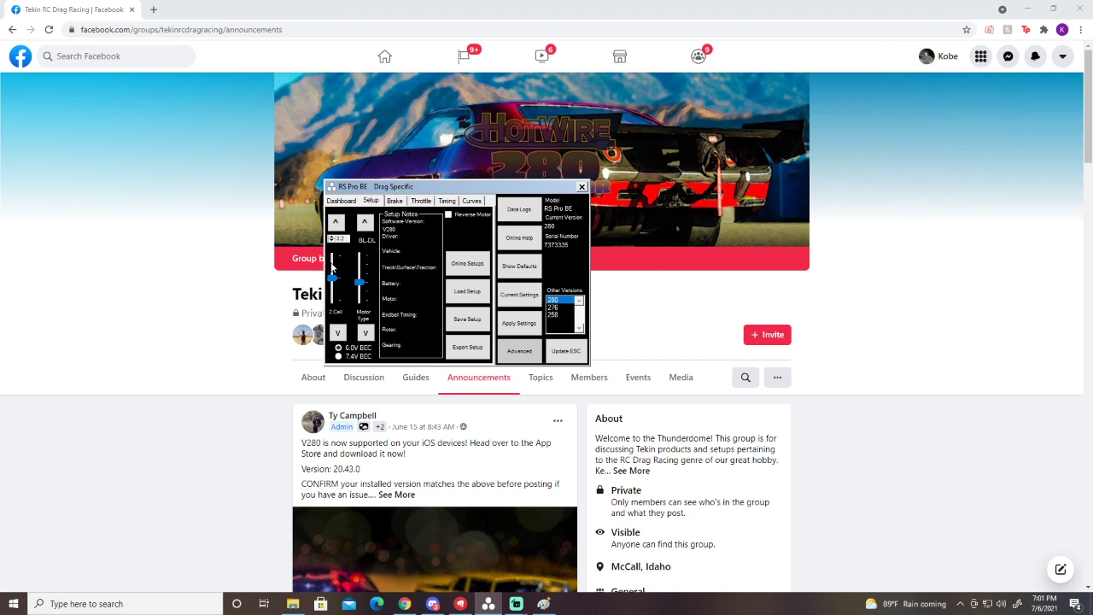
pyautogui.moveTo(336, 243)
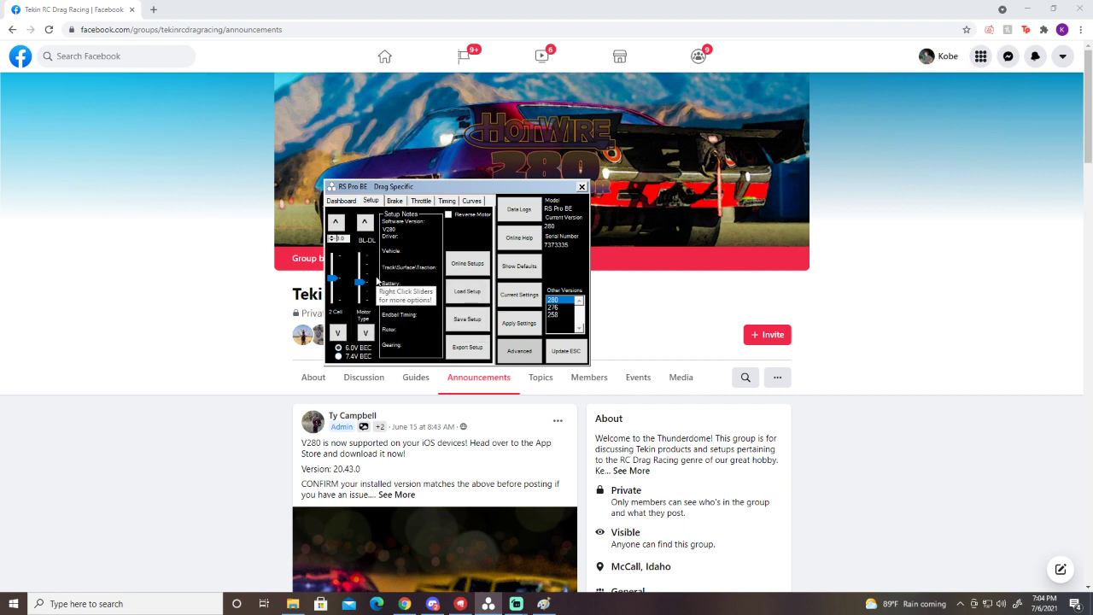
# Step: Raise the motor type to BR-F/R, lower it to BL-F/R, and return it to BL-DL
pyautogui.click(365, 225)
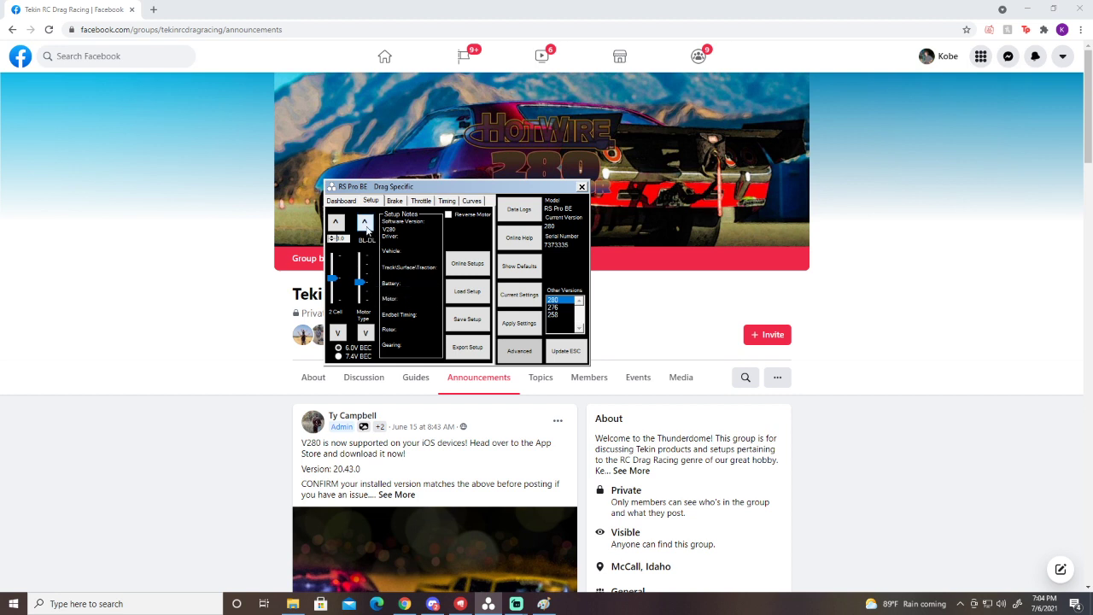
pyautogui.click(365, 225)
pyautogui.click(365, 225)
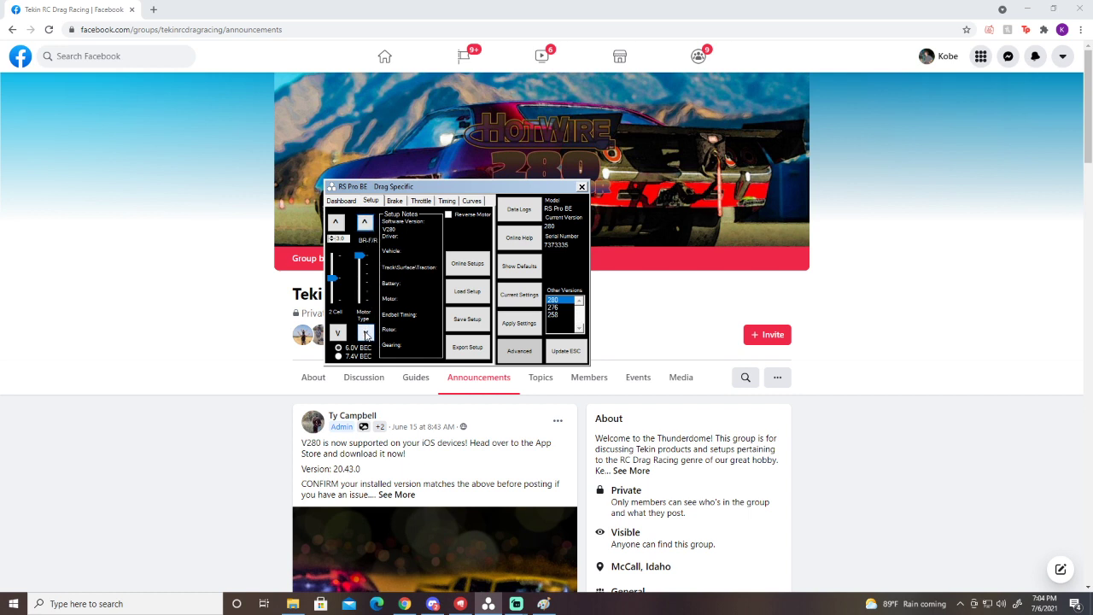
pyautogui.click(366, 333)
pyautogui.click(365, 333)
pyautogui.click(366, 333)
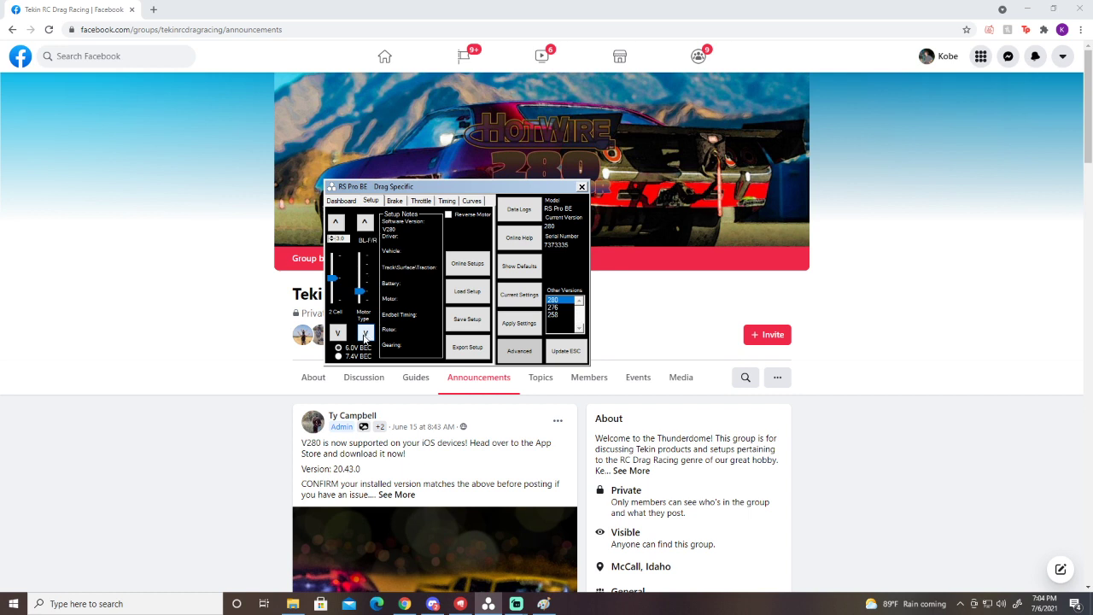
pyautogui.click(364, 222)
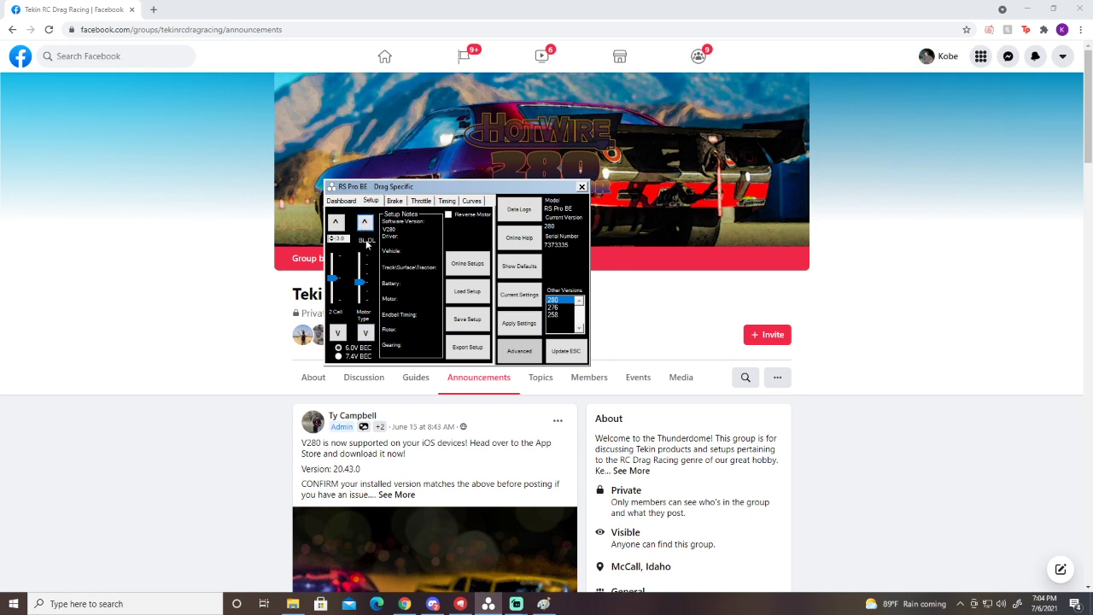
# Step: Try the BL-FW and BL-F/R motor types, and restore the motor type to BL-DL
pyautogui.click(372, 333)
pyautogui.click(373, 334)
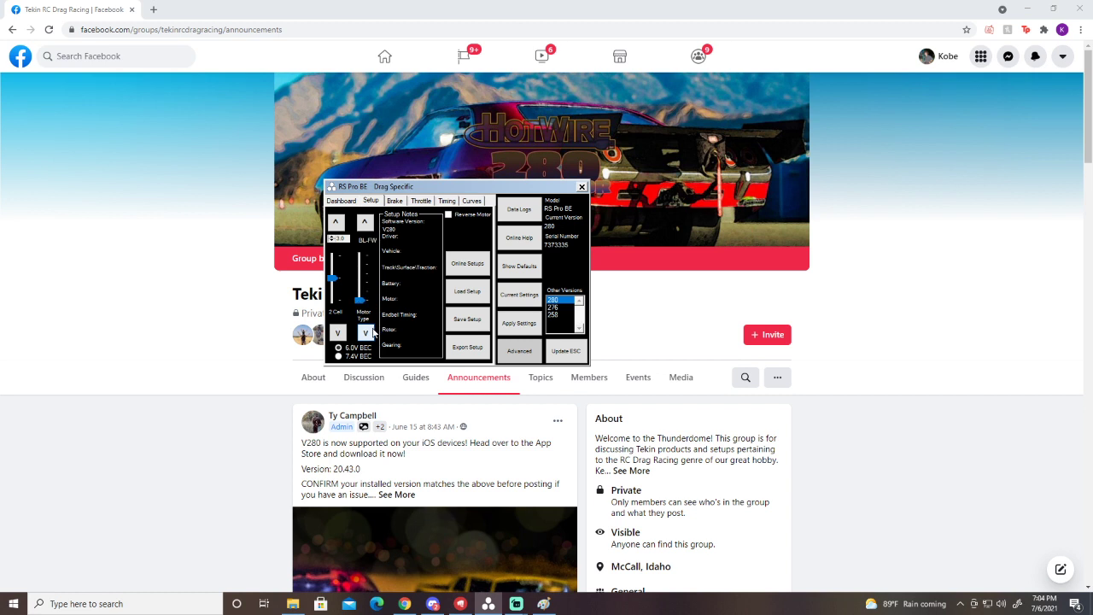
pyautogui.click(365, 222)
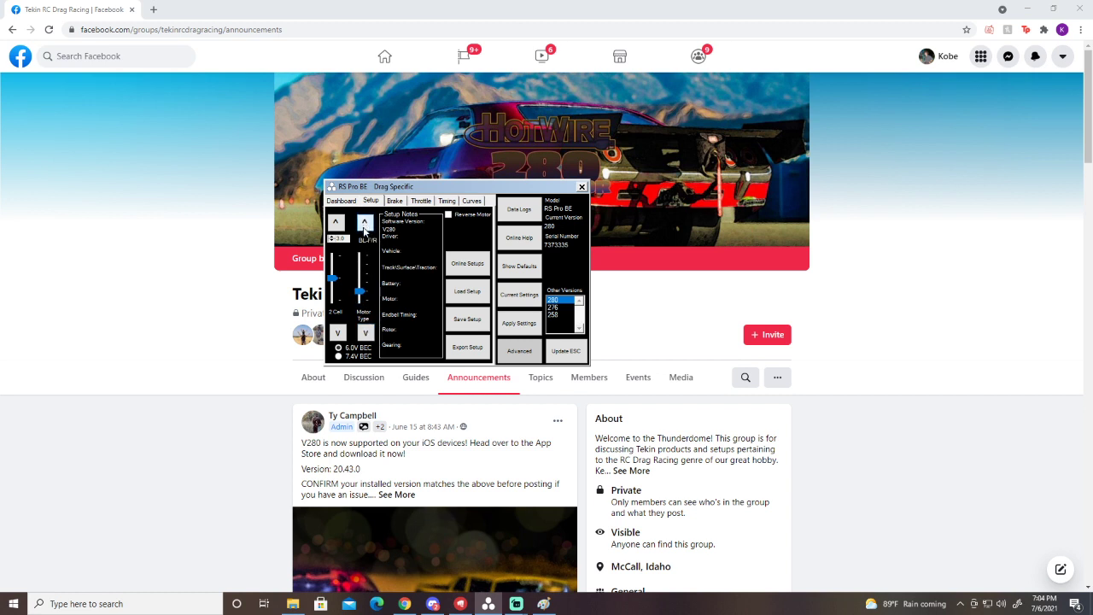
pyautogui.click(364, 222)
pyautogui.moveTo(367, 320)
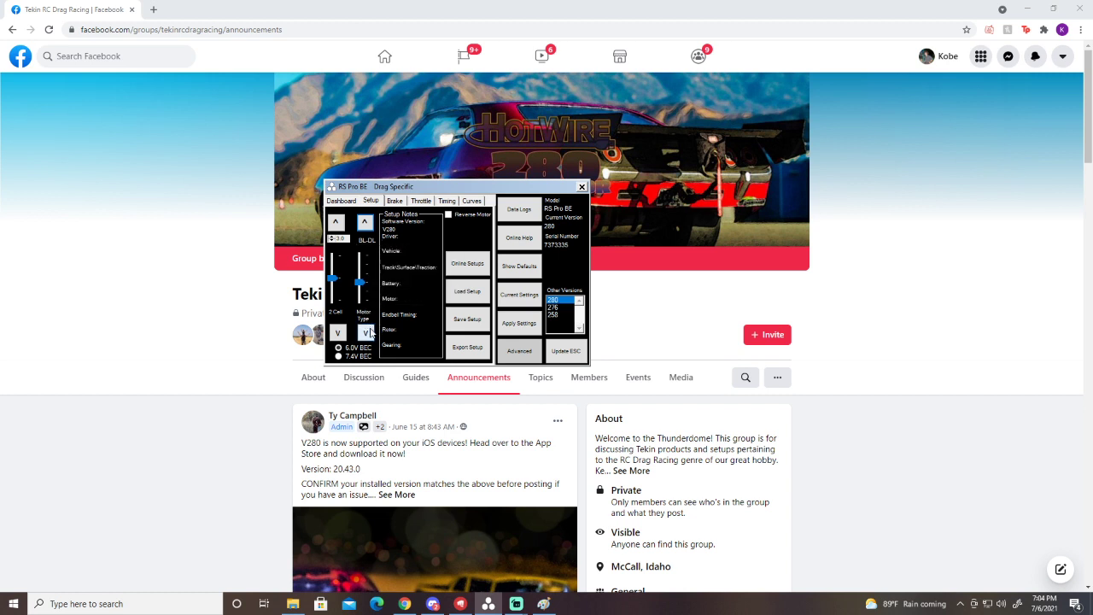
pyautogui.click(366, 332)
pyautogui.click(366, 332)
pyautogui.click(364, 222)
pyautogui.click(363, 222)
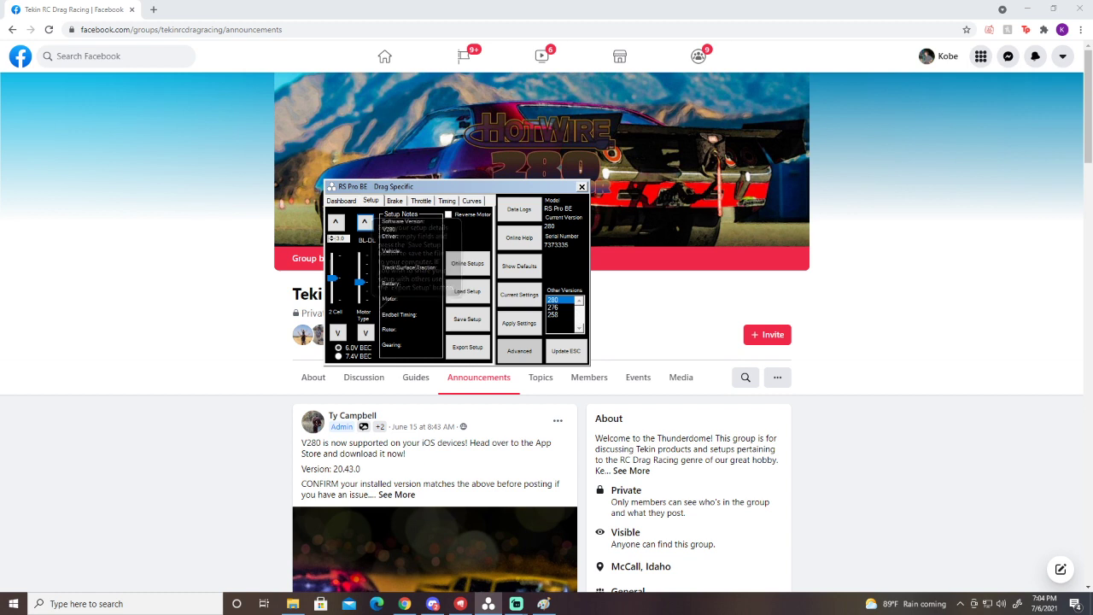
# Step: Look through the brake, setup, throttle and timing pages of the ESC settings
pyautogui.click(397, 203)
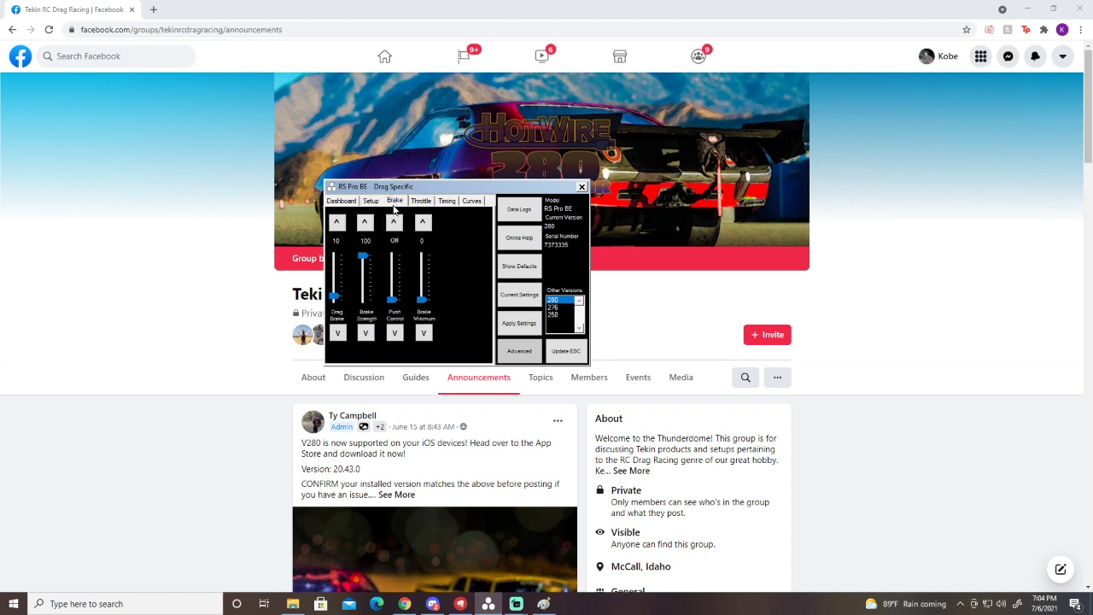
pyautogui.click(370, 200)
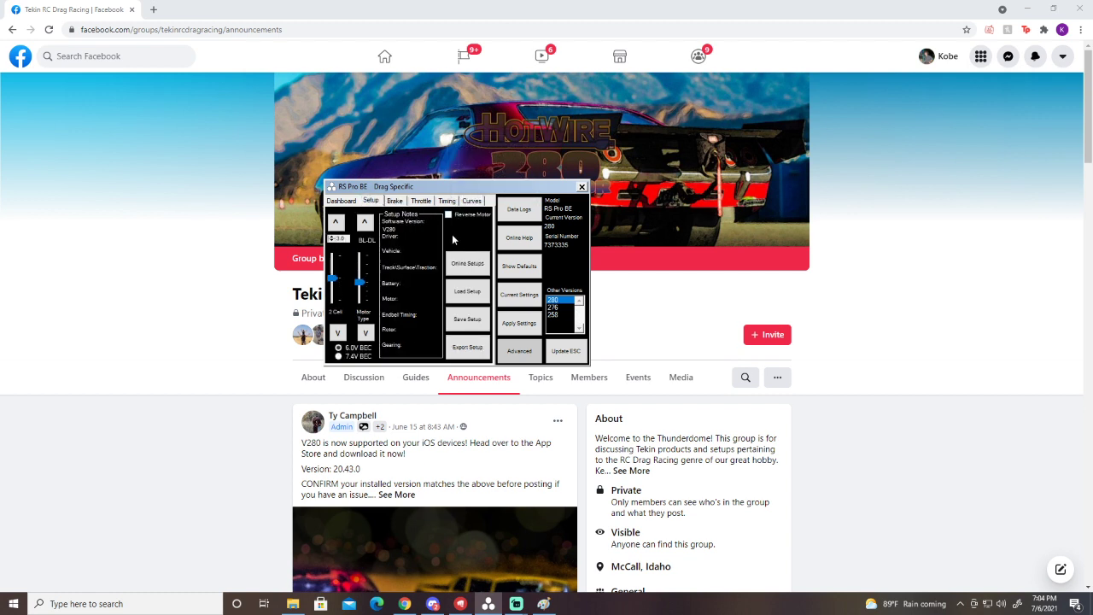
pyautogui.moveTo(453, 221)
pyautogui.click(422, 201)
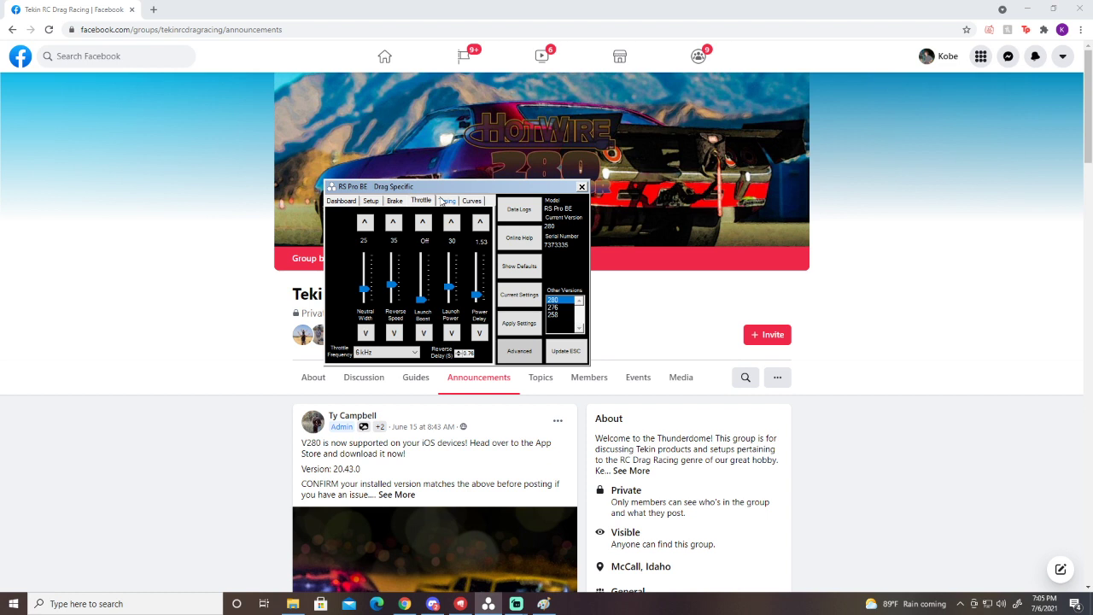
pyautogui.click(397, 203)
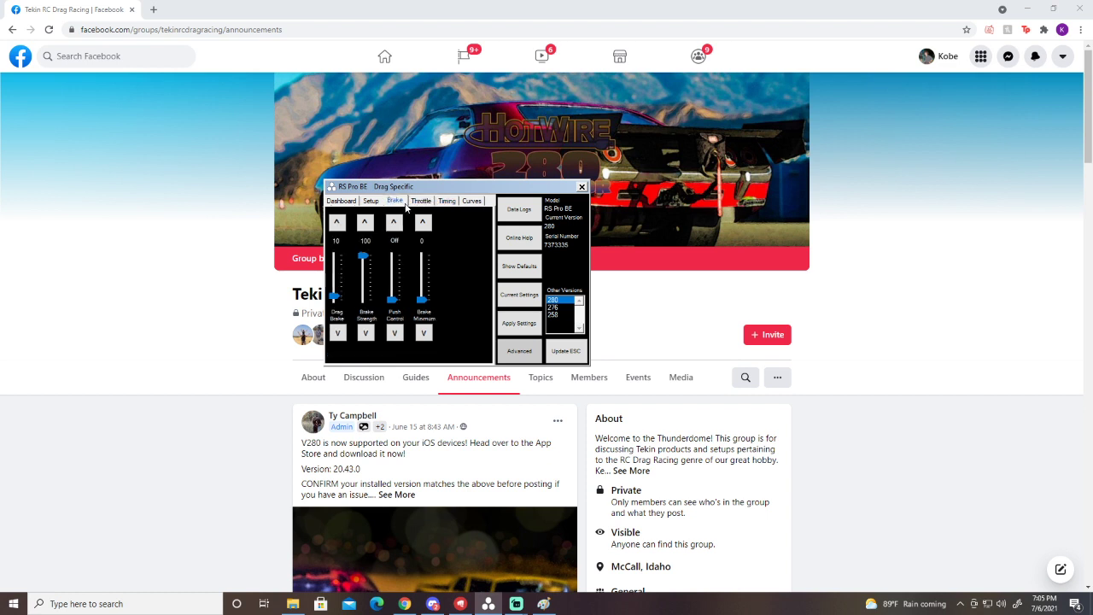
pyautogui.click(421, 201)
pyautogui.click(447, 200)
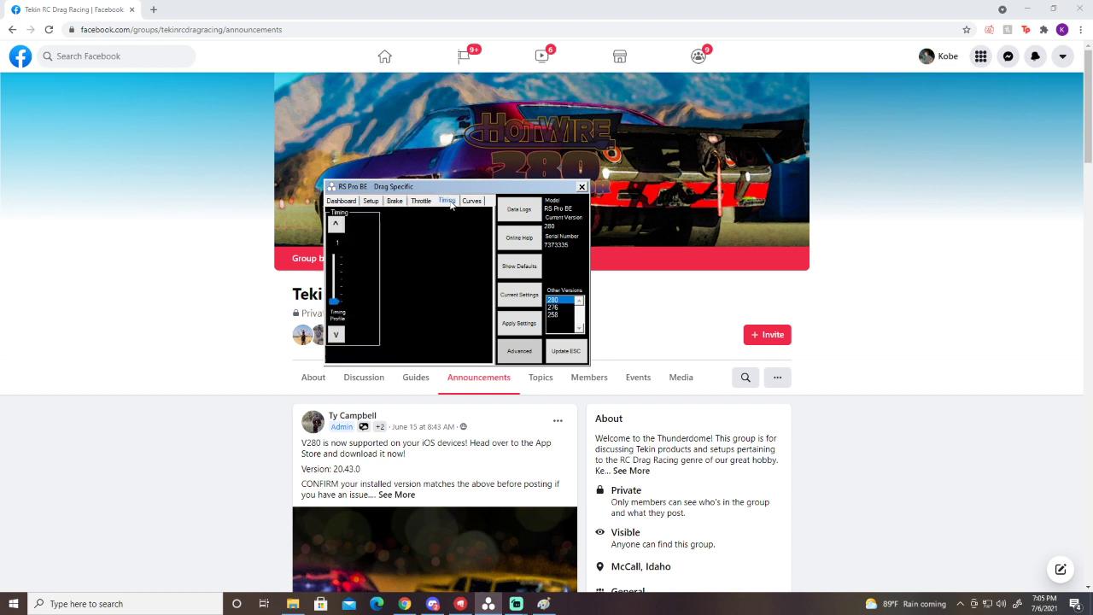
# Step: Set the brake strength to 50 and the drag brake to 20
pyautogui.click(395, 202)
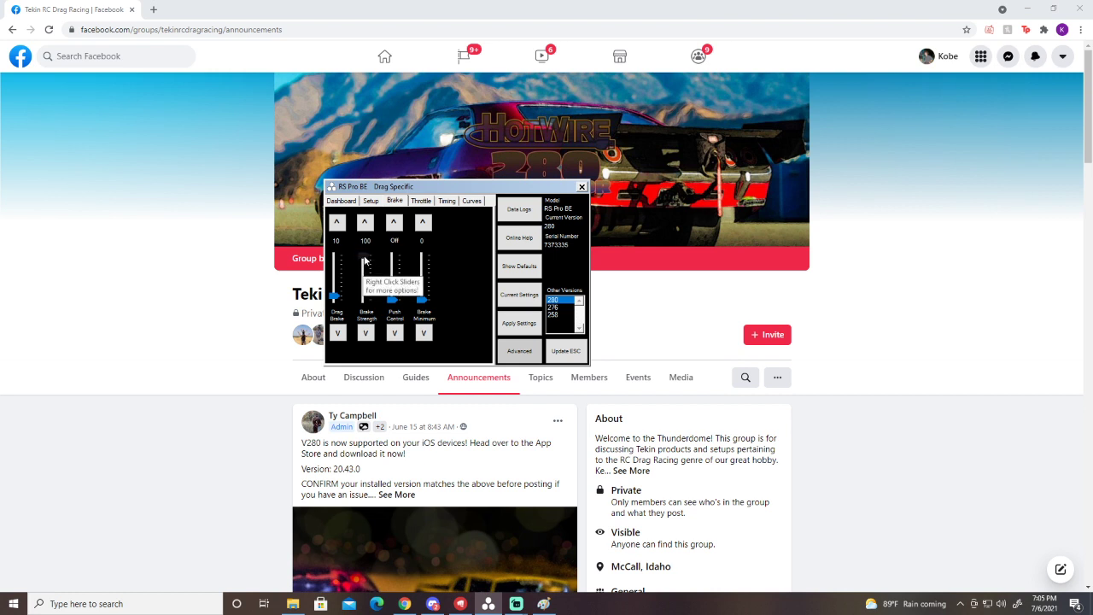
pyautogui.moveTo(365, 260); pyautogui.dragTo(366, 279)
pyautogui.click(367, 223)
pyautogui.click(366, 224)
pyautogui.click(366, 224)
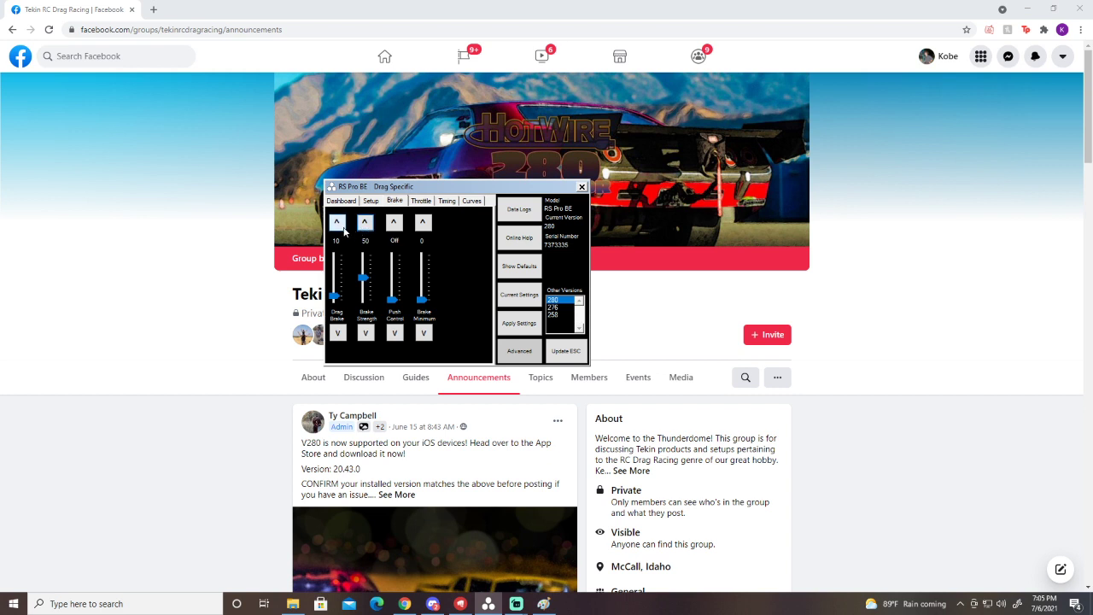
pyautogui.moveTo(335, 296); pyautogui.dragTo(334, 294)
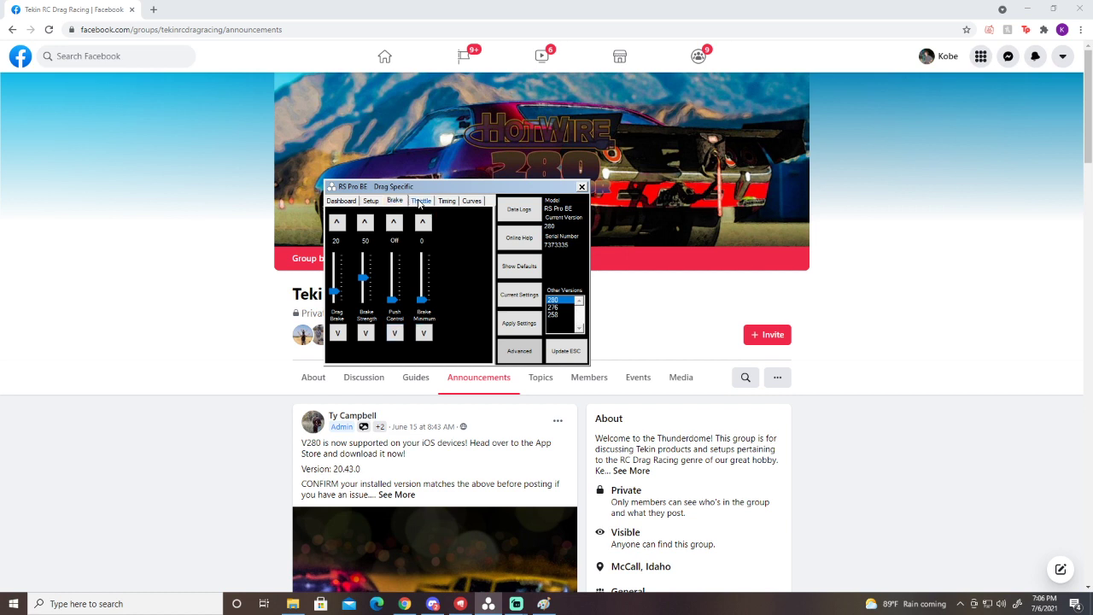
# Step: Run the throttle neutral width through its range and set it to 100
pyautogui.click(419, 201)
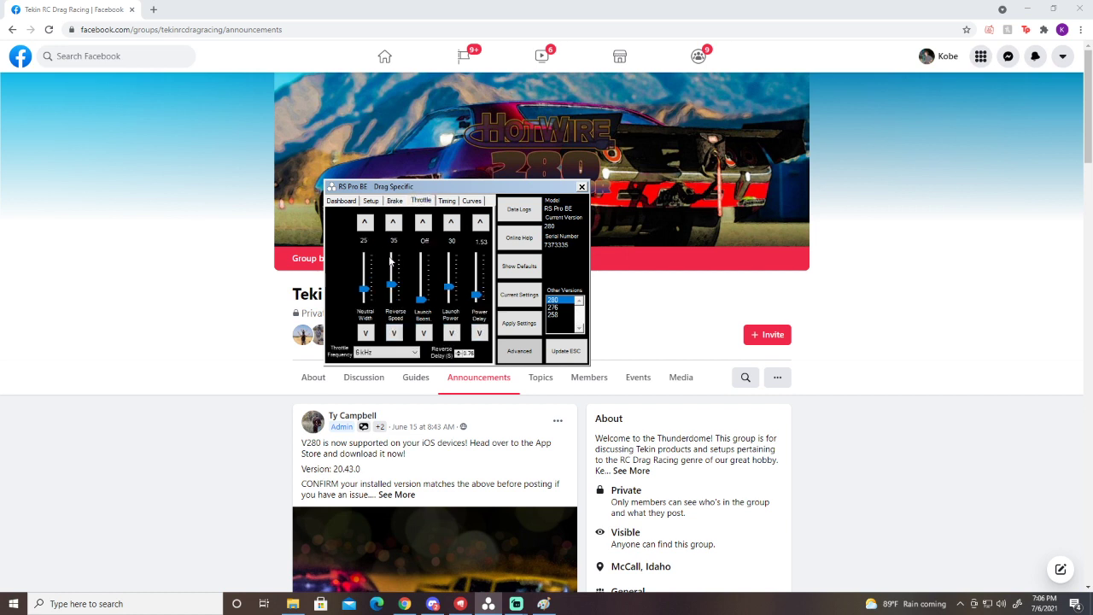
pyautogui.moveTo(365, 291); pyautogui.dragTo(370, 260)
pyautogui.moveTo(369, 259); pyautogui.dragTo(368, 258)
pyautogui.moveTo(369, 258); pyautogui.dragTo(372, 320)
pyautogui.moveTo(365, 299); pyautogui.dragTo(366, 251)
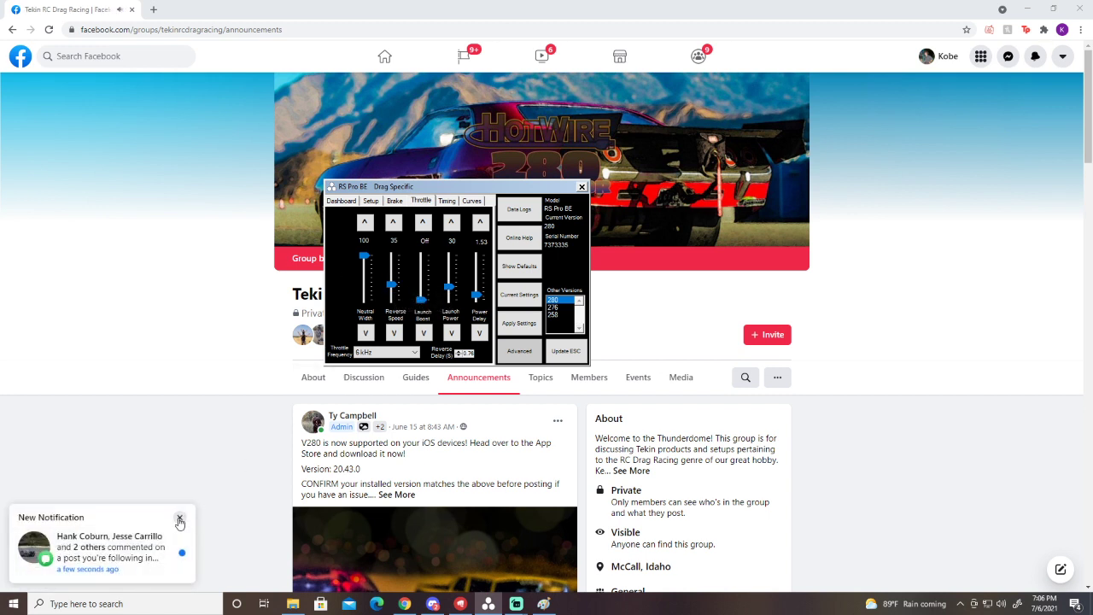
# Step: Dismiss the Facebook notification and set the ESC's power delay to 3.83
pyautogui.click(179, 516)
pyautogui.click(488, 603)
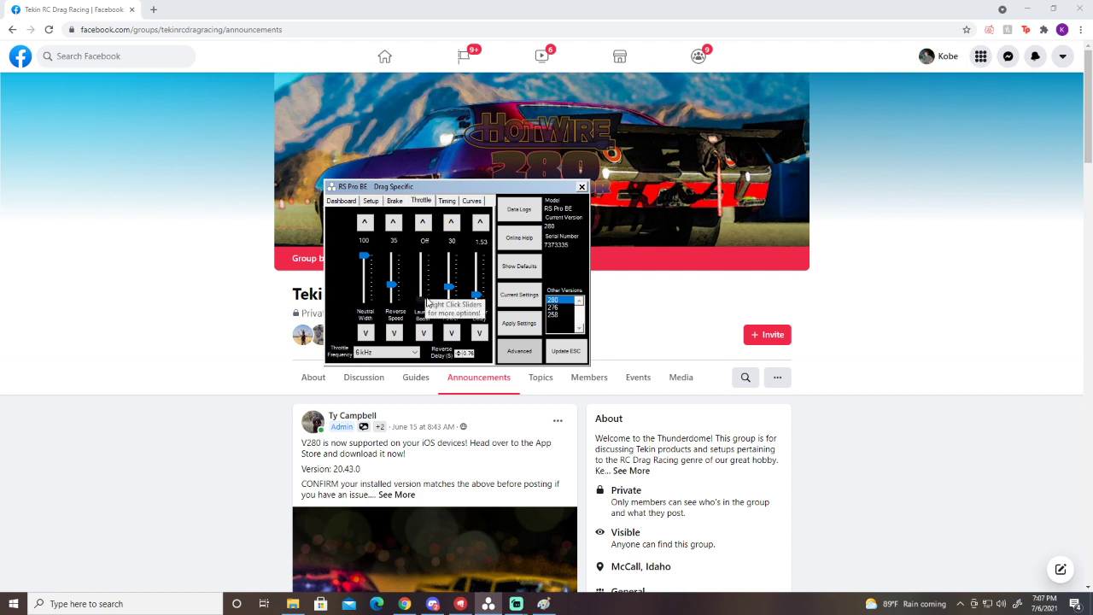
pyautogui.moveTo(423, 301); pyautogui.dragTo(484, 309)
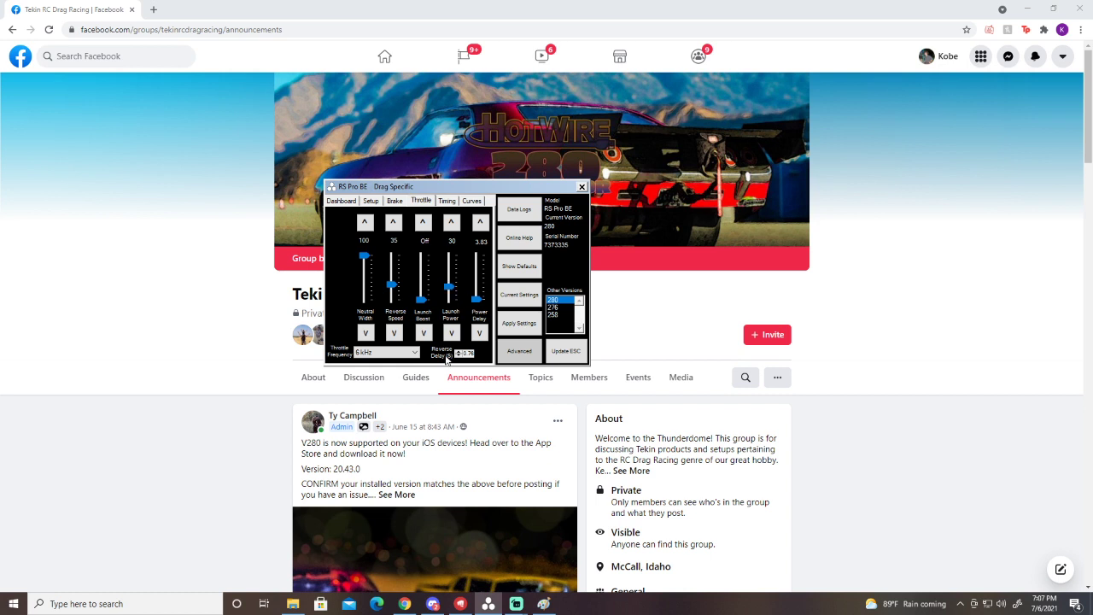
# Step: Switch to Paint, sketch a gradual and a steeper throttle ramp that level off, and circle the steeper ramp's initial slope
pyautogui.click(539, 605)
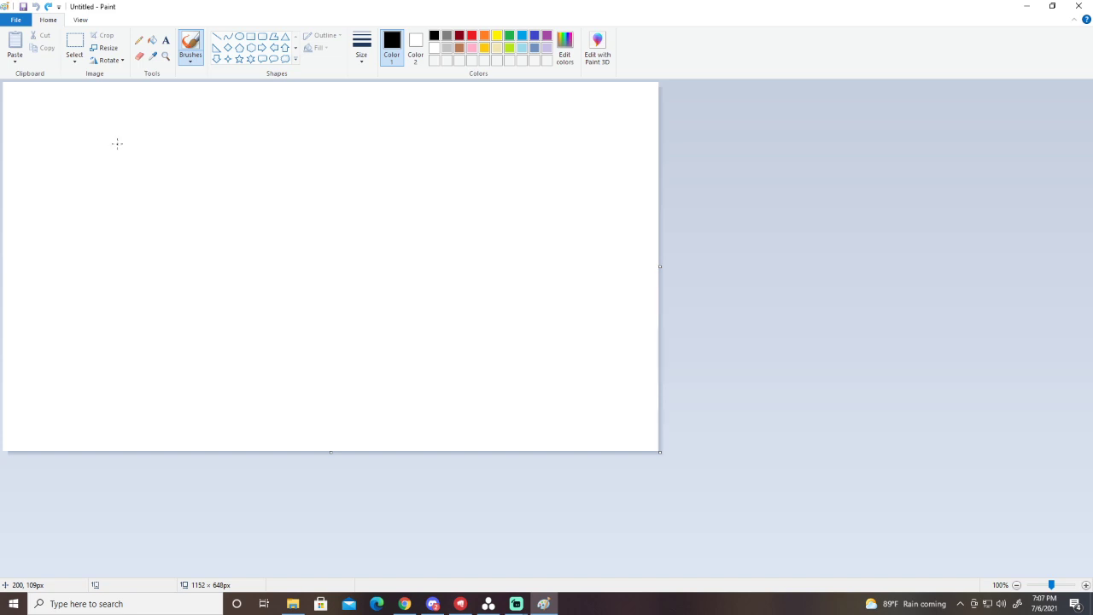
pyautogui.moveTo(117, 143)
pyautogui.mouseDown()
pyautogui.moveTo(166, 109)
pyautogui.moveTo(235, 112)
pyautogui.mouseUp()
pyautogui.moveTo(116, 214)
pyautogui.mouseDown()
pyautogui.moveTo(133, 181)
pyautogui.moveTo(271, 182)
pyautogui.mouseUp()
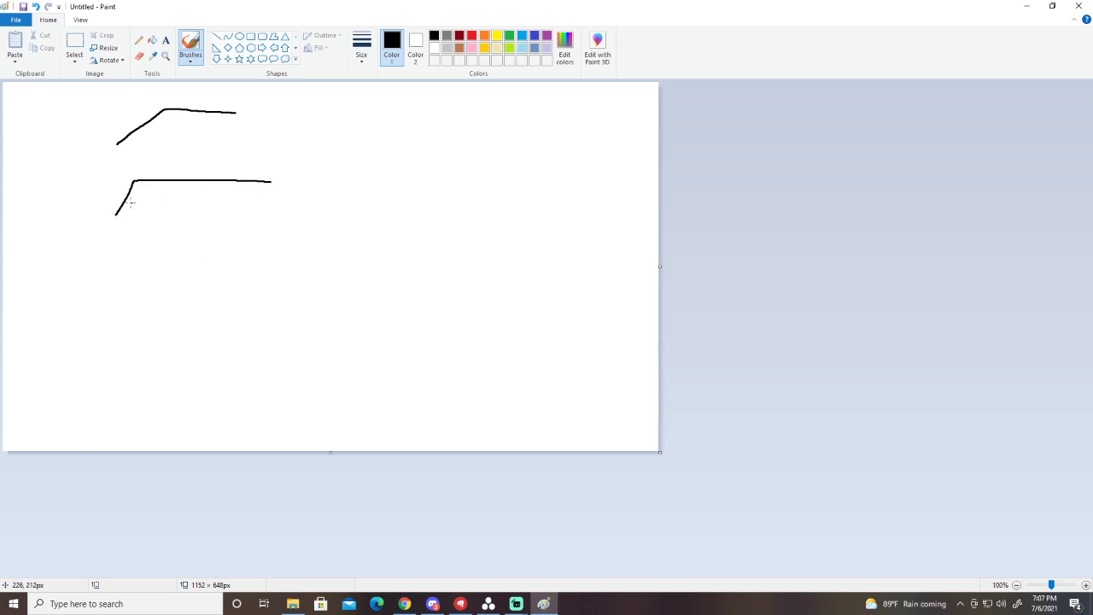
pyautogui.moveTo(128, 213)
pyautogui.mouseDown()
pyautogui.moveTo(135, 169)
pyautogui.moveTo(119, 223)
pyautogui.mouseUp()
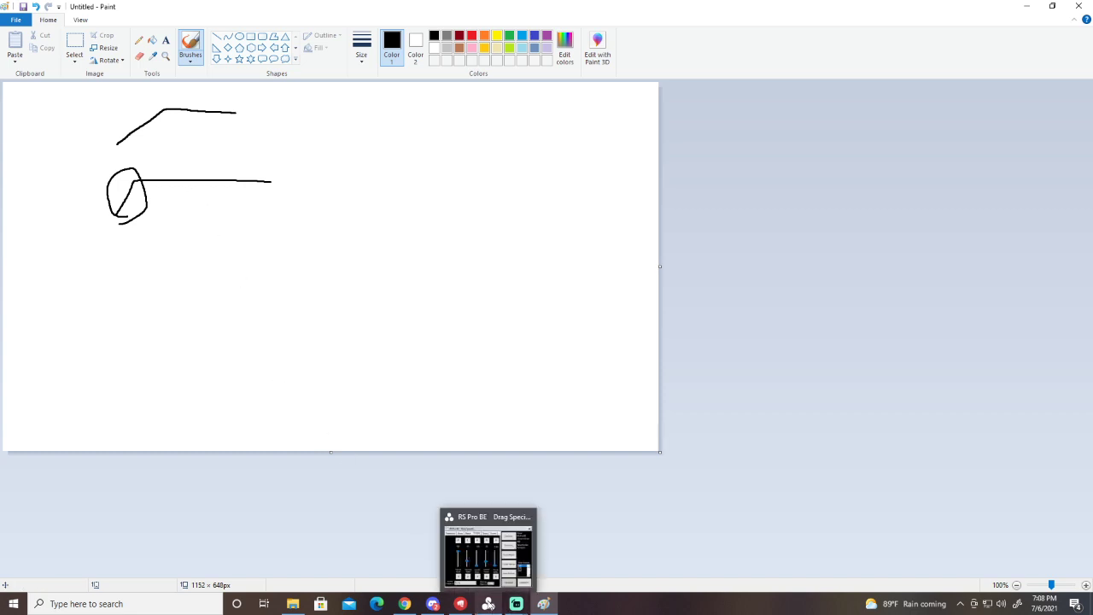
# Step: Switch back to the RS Pro BE settings and set the launch power to 31 and the power delay to 0.96
pyautogui.click(489, 604)
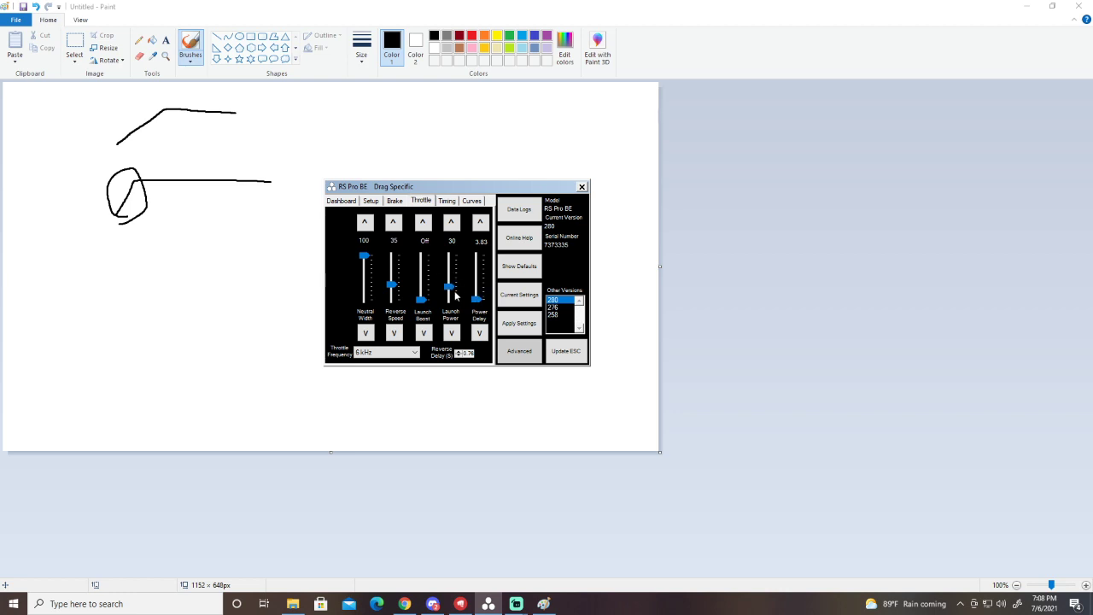
pyautogui.moveTo(477, 305); pyautogui.dragTo(479, 254)
pyautogui.moveTo(422, 298)
pyautogui.mouseDown()
pyautogui.moveTo(422, 256)
pyautogui.moveTo(422, 314)
pyautogui.mouseUp()
pyautogui.moveTo(450, 287); pyautogui.dragTo(450, 304)
pyautogui.moveTo(475, 258); pyautogui.dragTo(483, 295)
# Step: Draw a third, stepped throttle curve in Paint below the others, label its peak 100, circle its end and extend it with a flat line
pyautogui.click(89, 318)
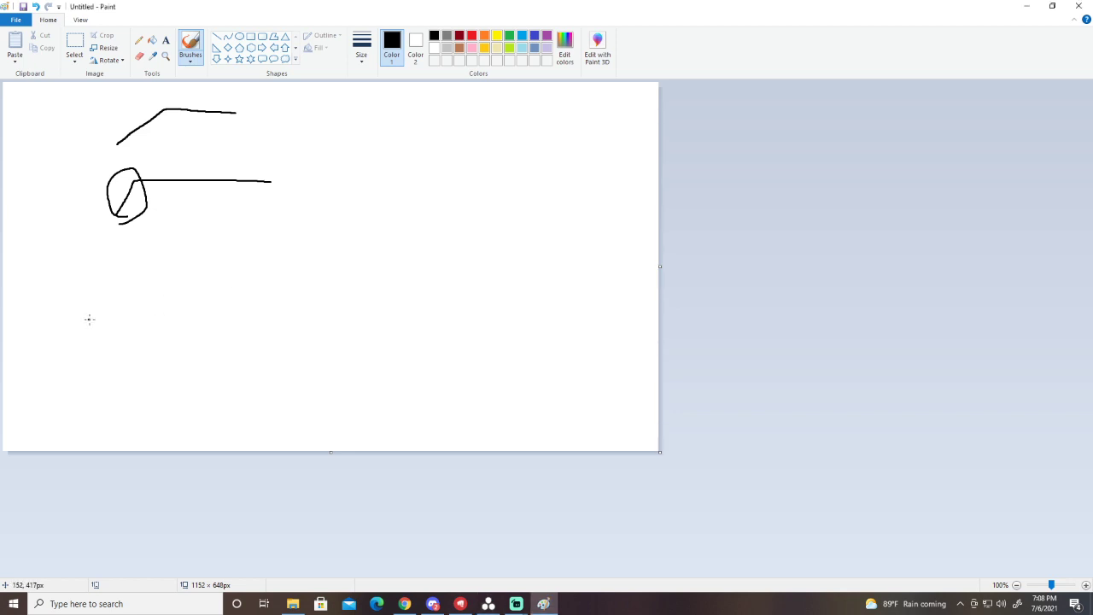
pyautogui.moveTo(89, 320); pyautogui.dragTo(165, 277)
pyautogui.moveTo(167, 256)
pyautogui.mouseDown()
pyautogui.moveTo(177, 264)
pyautogui.moveTo(181, 254)
pyautogui.moveTo(162, 275)
pyautogui.moveTo(237, 271)
pyautogui.moveTo(196, 289)
pyautogui.moveTo(154, 278)
pyautogui.mouseUp()
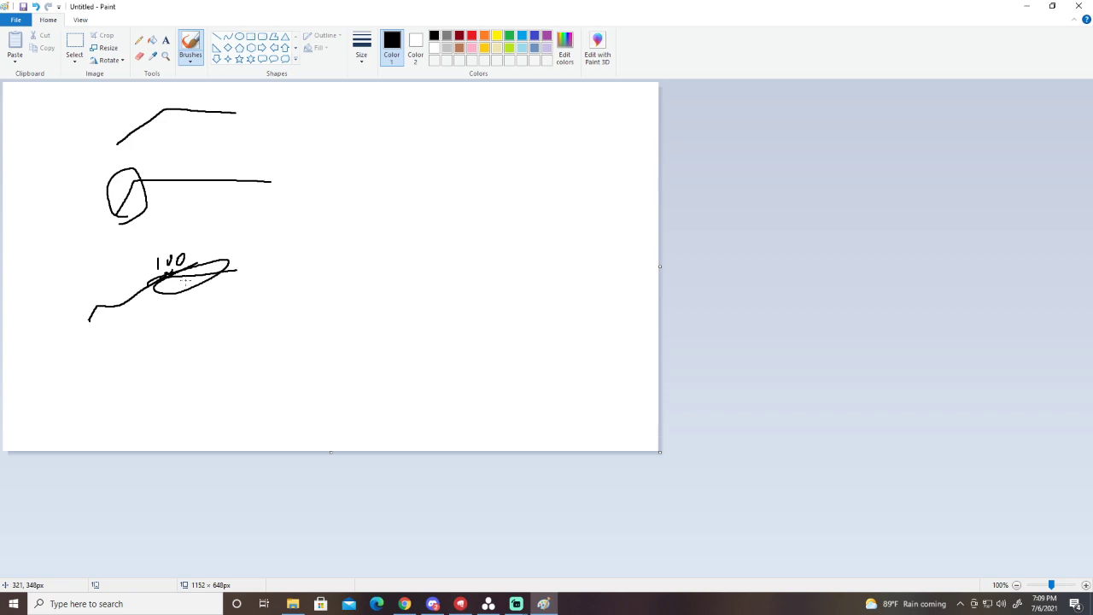
pyautogui.moveTo(166, 277); pyautogui.dragTo(273, 275)
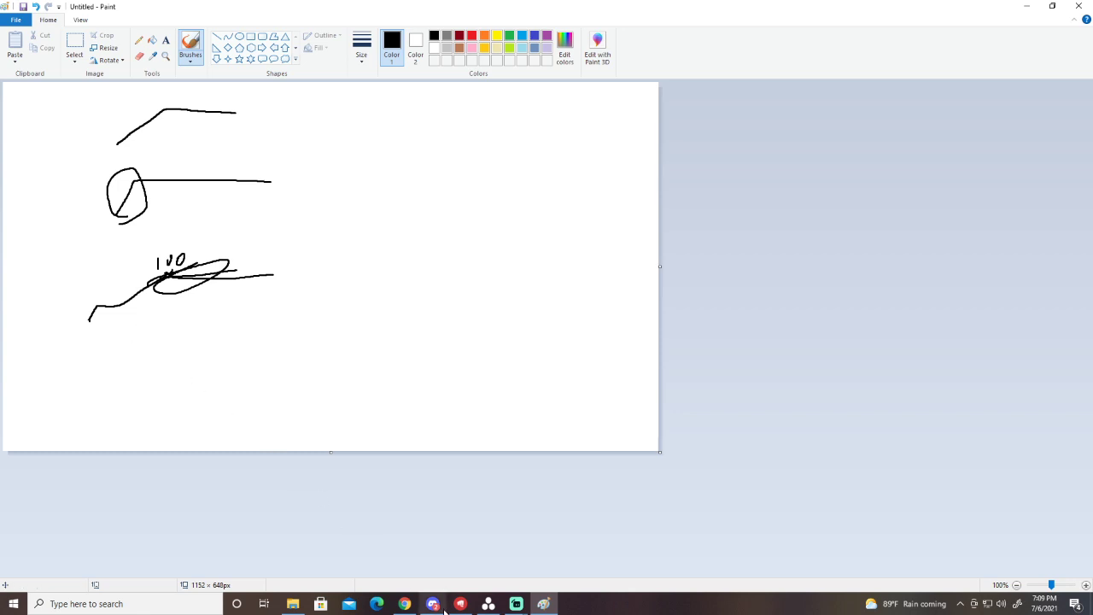
# Step: Return to the RS Pro BE settings and set the launch power to 18 and the power delay to 0.85
pyautogui.click(489, 605)
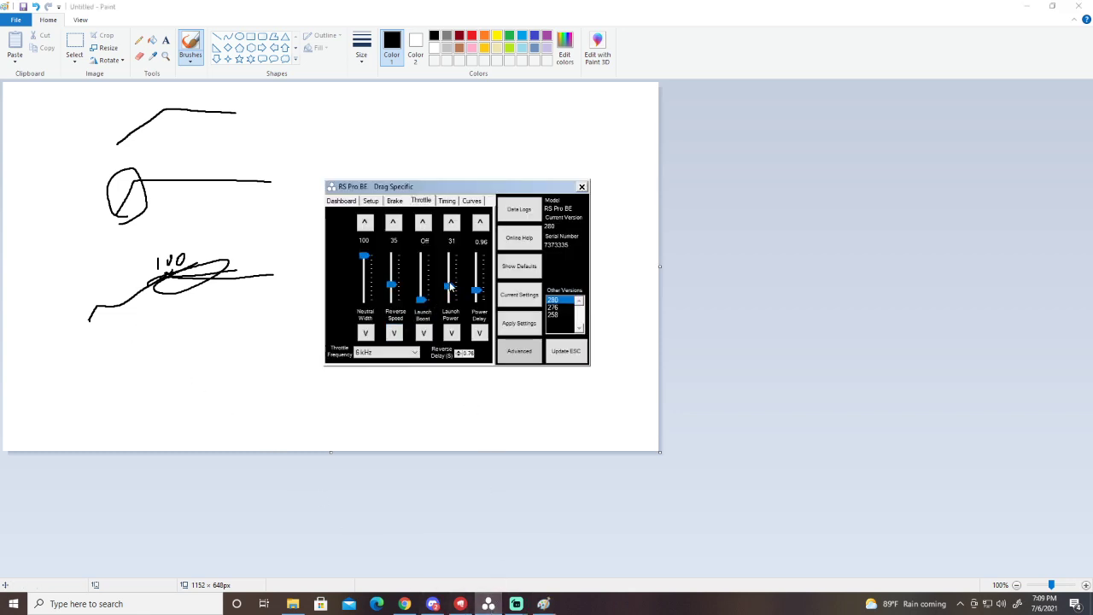
pyautogui.moveTo(449, 286); pyautogui.dragTo(446, 299)
pyautogui.moveTo(445, 298); pyautogui.dragTo(446, 295)
pyautogui.click(480, 222)
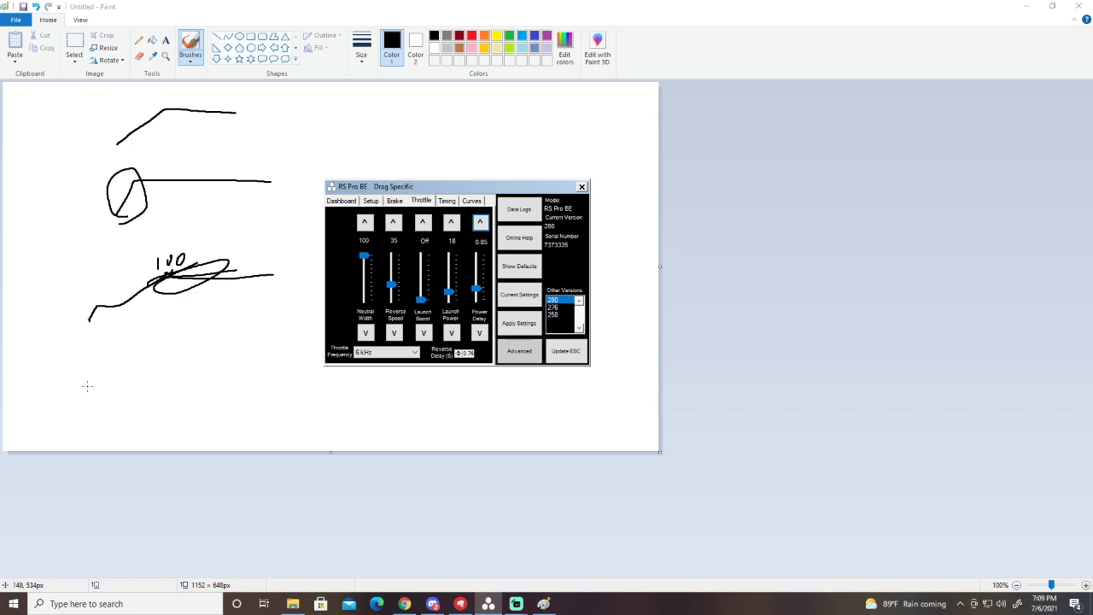
# Step: Draw a fourth curve in Paint rising from a flat line labelled 65 to one labelled 100, and circle the ramp between them
pyautogui.moveTo(60, 368); pyautogui.dragTo(62, 375)
pyautogui.moveTo(70, 367)
pyautogui.mouseDown()
pyautogui.moveTo(69, 377)
pyautogui.moveTo(103, 370)
pyautogui.mouseUp()
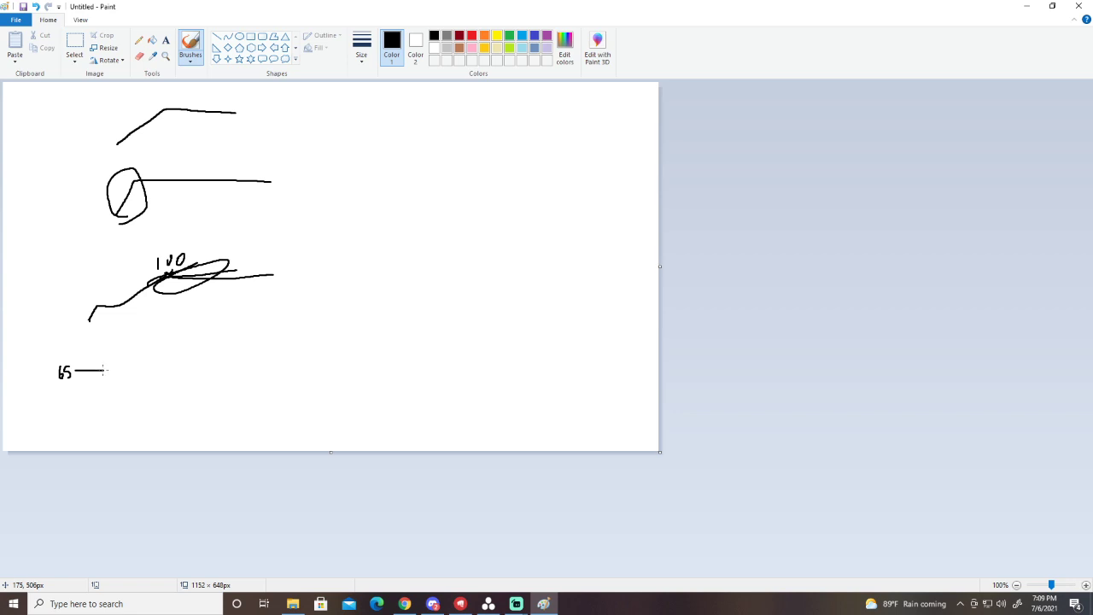
pyautogui.moveTo(103, 369)
pyautogui.mouseDown()
pyautogui.moveTo(124, 370)
pyautogui.moveTo(147, 341)
pyautogui.moveTo(225, 339)
pyautogui.mouseUp()
pyautogui.moveTo(128, 368); pyautogui.dragTo(140, 345)
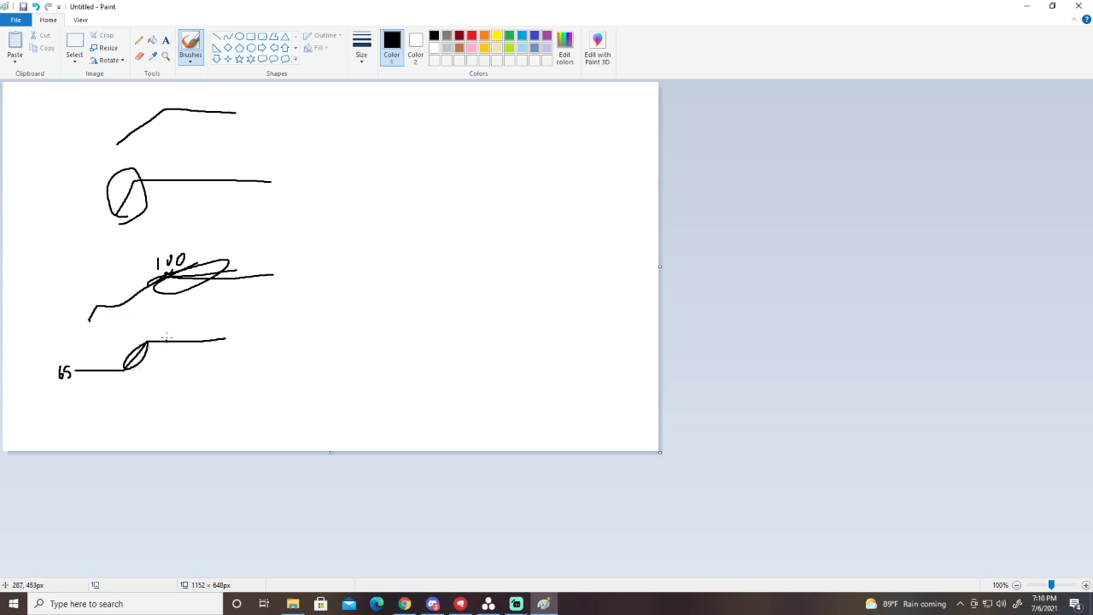
pyautogui.moveTo(122, 371); pyautogui.dragTo(150, 342)
pyautogui.moveTo(232, 335)
pyautogui.mouseDown()
pyautogui.moveTo(231, 350)
pyautogui.moveTo(263, 334)
pyautogui.mouseUp()
pyautogui.moveTo(282, 347)
pyautogui.mouseDown()
pyautogui.moveTo(272, 341)
pyautogui.moveTo(286, 334)
pyautogui.mouseUp()
# Step: Switch to the RS Pro BE settings and set the launch power to 26 and the power delay to 0.30
pyautogui.click(489, 604)
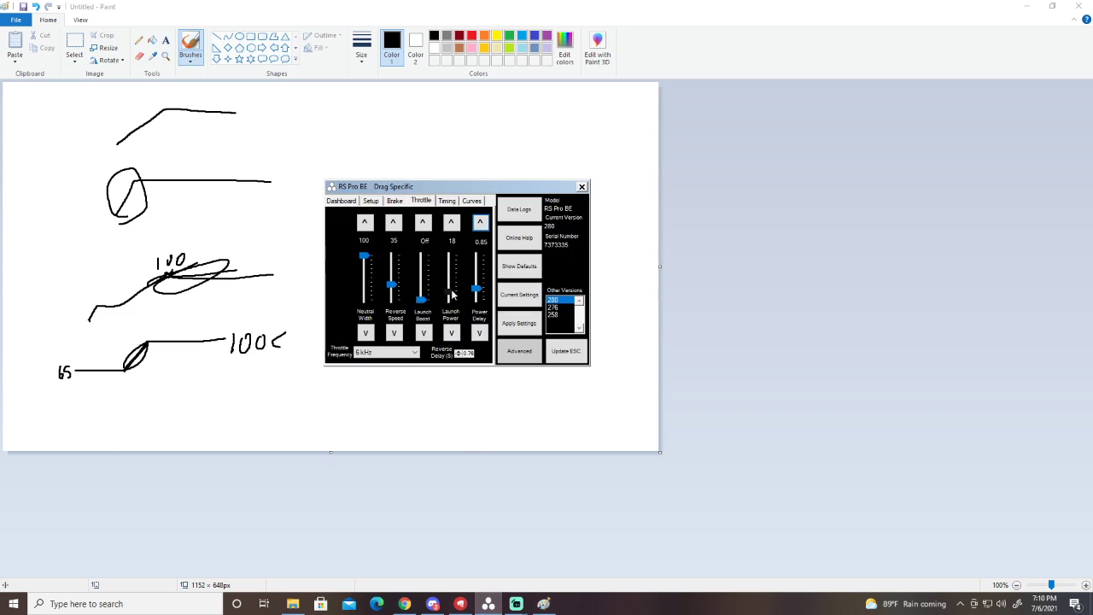
pyautogui.moveTo(449, 291); pyautogui.dragTo(449, 261)
pyautogui.moveTo(481, 271); pyautogui.dragTo(453, 292)
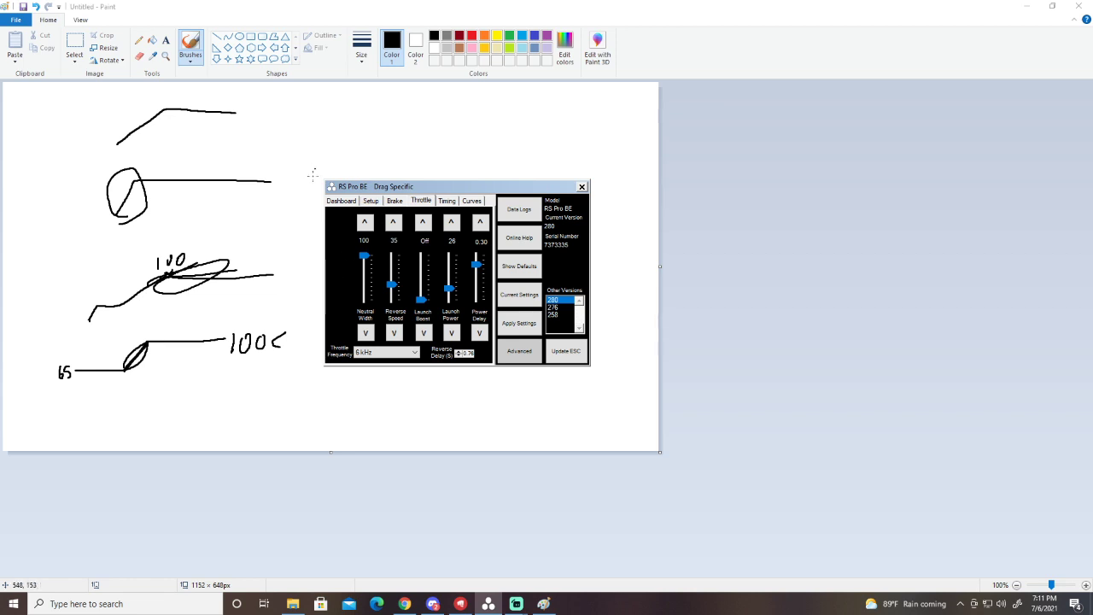
# Step: Circle the fourth throttle curve in Paint and draw two more beside the first ones, one stepped and one rising in a straight ramp
pyautogui.moveTo(44, 376)
pyautogui.mouseDown()
pyautogui.moveTo(109, 386)
pyautogui.moveTo(145, 309)
pyautogui.moveTo(41, 368)
pyautogui.mouseUp()
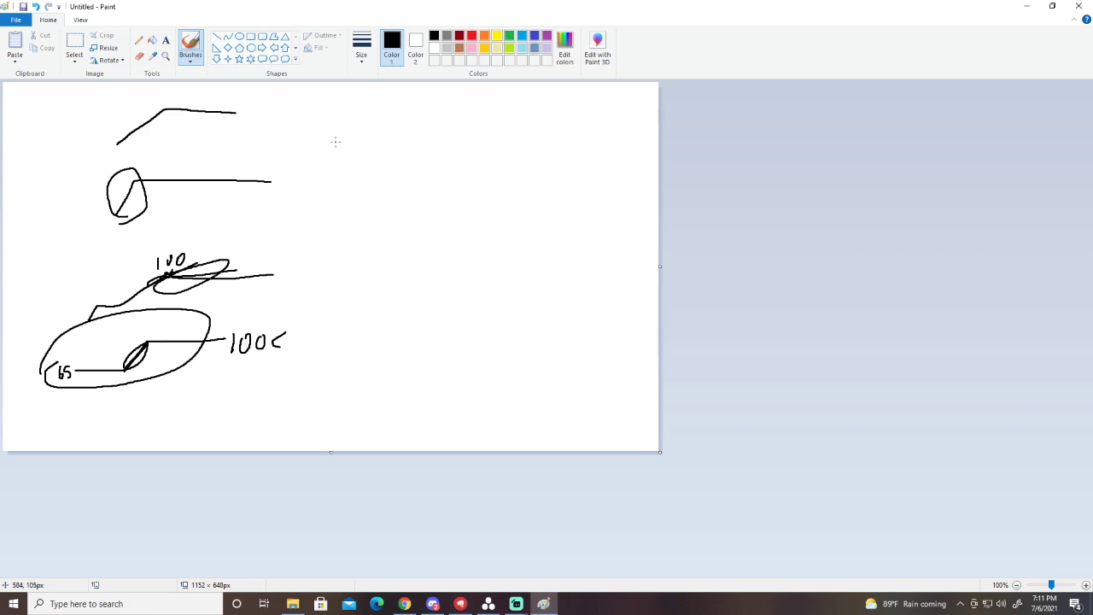
pyautogui.moveTo(331, 138)
pyautogui.mouseDown()
pyautogui.moveTo(362, 137)
pyautogui.moveTo(377, 112)
pyautogui.moveTo(452, 108)
pyautogui.mouseUp()
pyautogui.moveTo(331, 195)
pyautogui.mouseDown()
pyautogui.moveTo(356, 163)
pyautogui.moveTo(469, 161)
pyautogui.mouseUp()
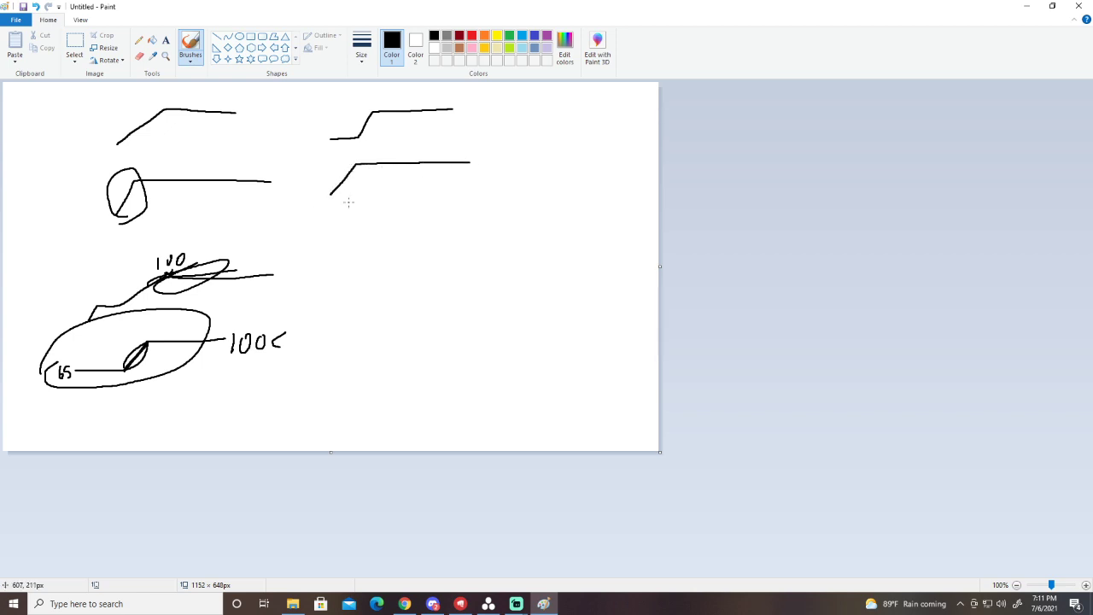
# Step: Label the new stepped curve 48 and .9 and the ramp curve 20 and .5, and circle the ramp
pyautogui.moveTo(332, 195); pyautogui.dragTo(324, 204)
pyautogui.moveTo(318, 131)
pyautogui.mouseDown()
pyautogui.moveTo(313, 144)
pyautogui.moveTo(330, 133)
pyautogui.mouseUp()
pyautogui.moveTo(295, 197)
pyautogui.mouseDown()
pyautogui.moveTo(310, 207)
pyautogui.moveTo(322, 195)
pyautogui.mouseUp()
pyautogui.click(348, 157)
pyautogui.moveTo(361, 145); pyautogui.dragTo(353, 161)
pyautogui.moveTo(376, 96); pyautogui.dragTo(384, 107)
pyautogui.moveTo(324, 162)
pyautogui.mouseDown()
pyautogui.moveTo(320, 215)
pyautogui.moveTo(299, 164)
pyautogui.mouseUp()
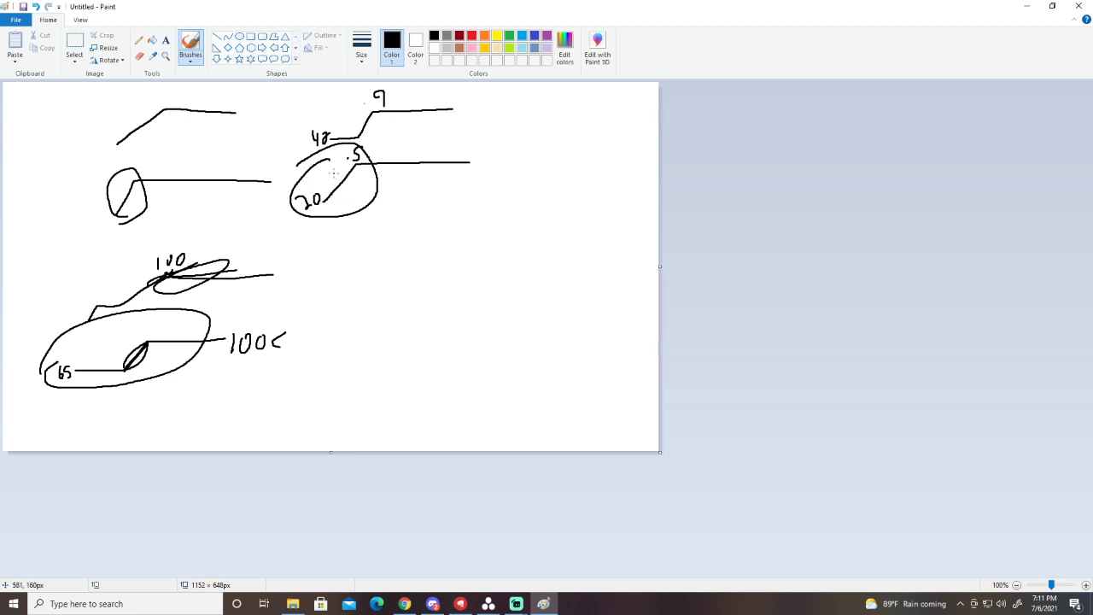
pyautogui.moveTo(332, 189)
pyautogui.mouseDown()
pyautogui.moveTo(312, 191)
pyautogui.moveTo(349, 189)
pyautogui.moveTo(339, 181)
pyautogui.mouseUp()
# Step: Switch to the RS Pro BE settings, set launch power to 40 and power delay to 1.09, and try launch boost at 2 before turning it off
pyautogui.click(485, 606)
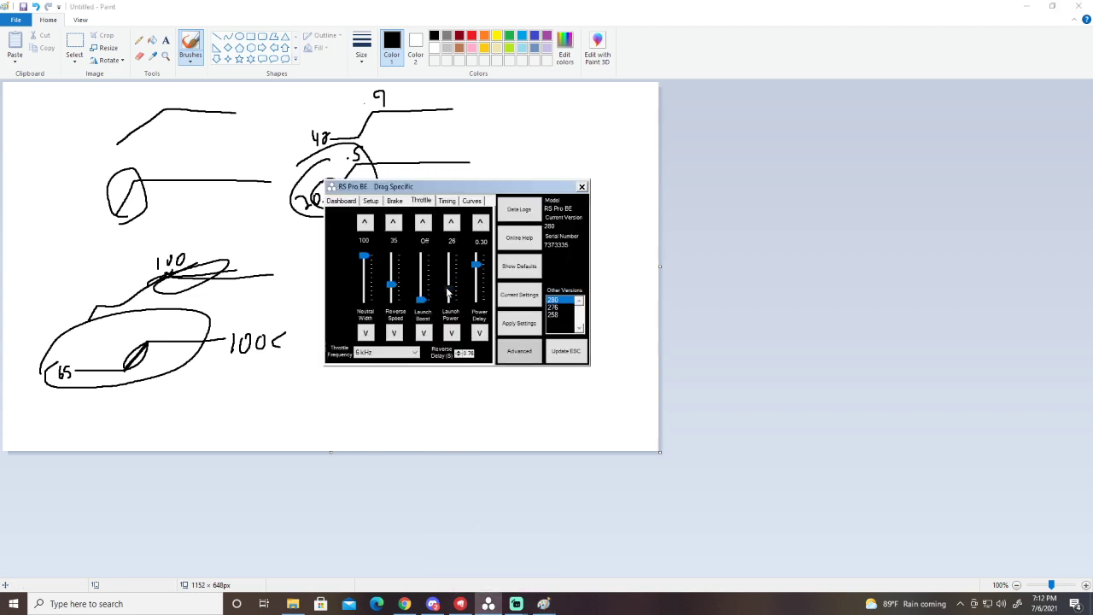
pyautogui.moveTo(449, 287); pyautogui.dragTo(450, 277)
pyautogui.moveTo(451, 278); pyautogui.dragTo(453, 286)
pyautogui.moveTo(477, 265)
pyautogui.mouseDown()
pyautogui.moveTo(475, 279)
pyautogui.moveTo(475, 266)
pyautogui.mouseUp()
pyautogui.moveTo(479, 267)
pyautogui.mouseDown()
pyautogui.moveTo(482, 294)
pyautogui.moveTo(482, 275)
pyautogui.mouseUp()
pyautogui.moveTo(484, 277); pyautogui.dragTo(483, 287)
pyautogui.click(422, 222)
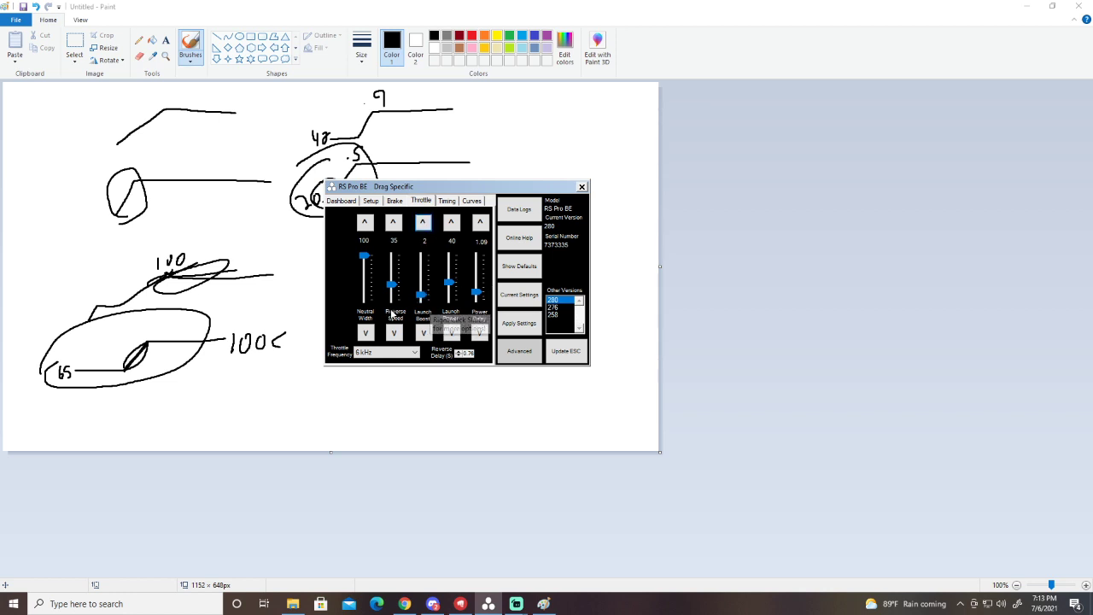
pyautogui.click(423, 332)
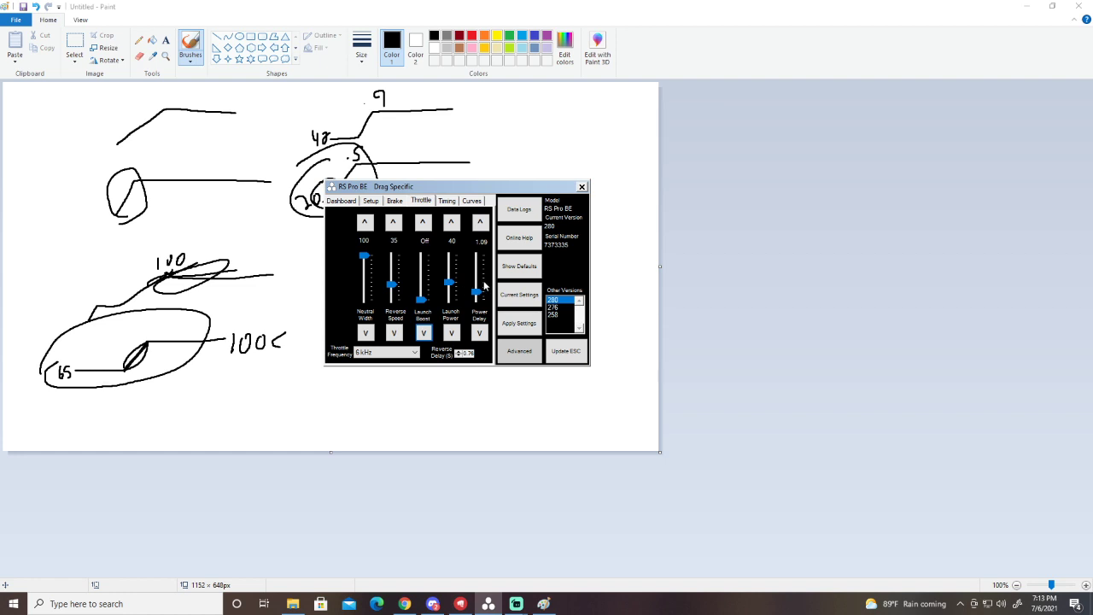
# Step: Lower the power delay to 0.34
pyautogui.click(480, 332)
pyautogui.click(482, 331)
pyautogui.click(481, 224)
pyautogui.click(480, 223)
pyautogui.click(478, 293)
pyautogui.moveTo(481, 293); pyautogui.dragTo(485, 267)
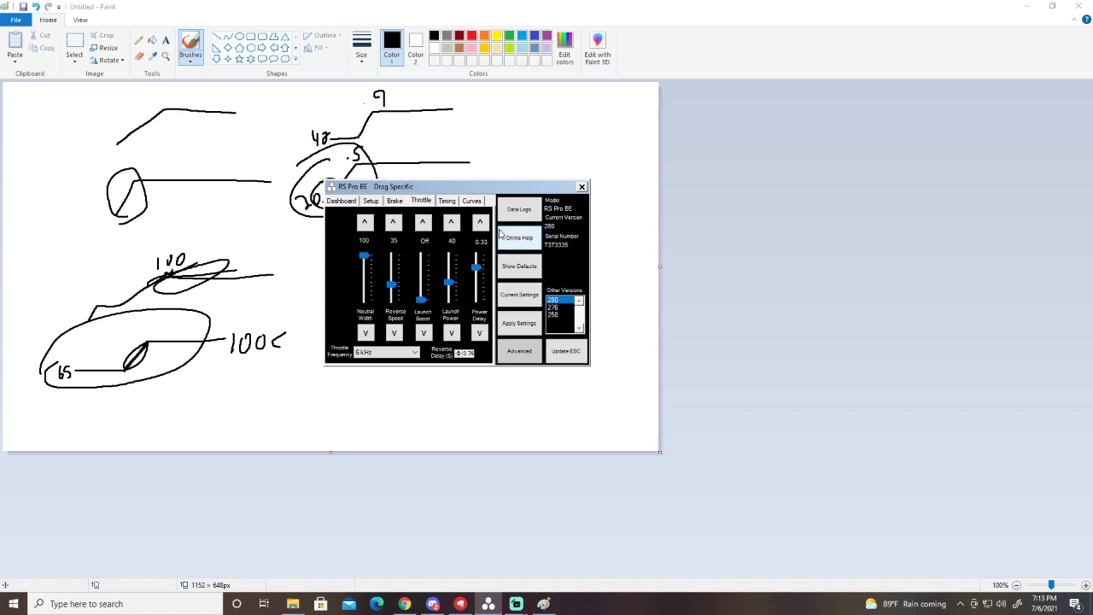
pyautogui.click(479, 222)
pyautogui.click(479, 222)
pyautogui.click(479, 221)
pyautogui.click(479, 333)
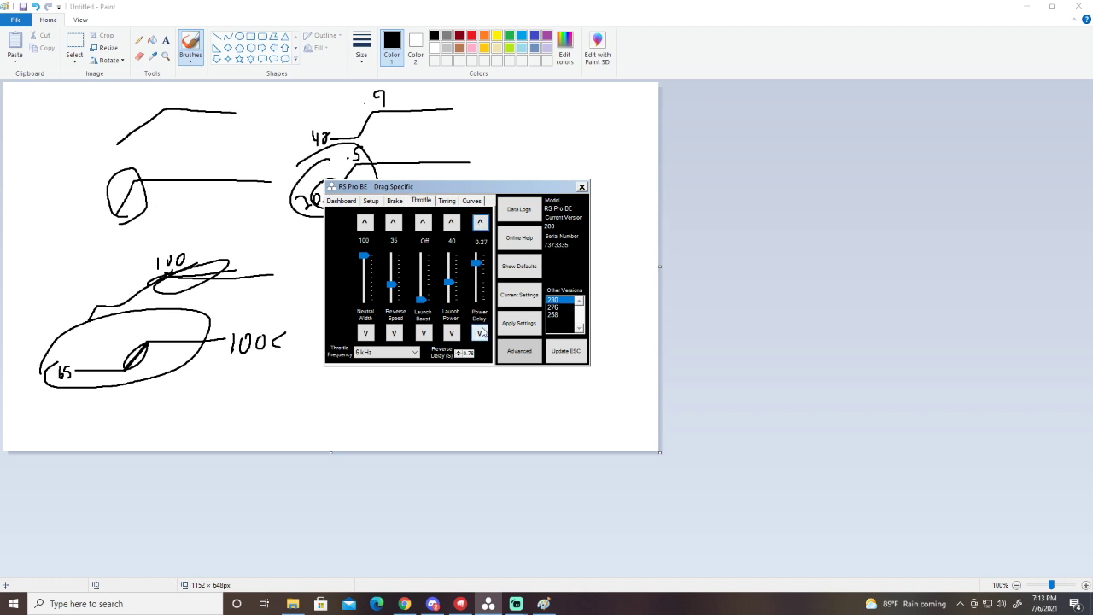
pyautogui.click(479, 332)
pyautogui.moveTo(476, 265); pyautogui.dragTo(477, 269)
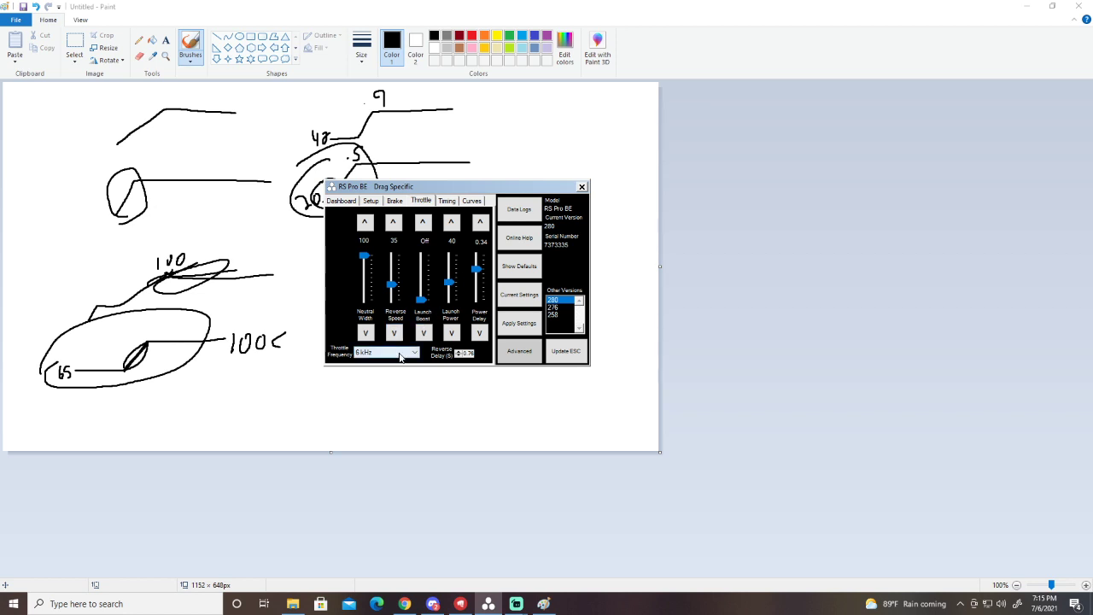
# Step: Examine the throttle frequency options and the throttle curve graph
pyautogui.click(471, 201)
pyautogui.click(421, 201)
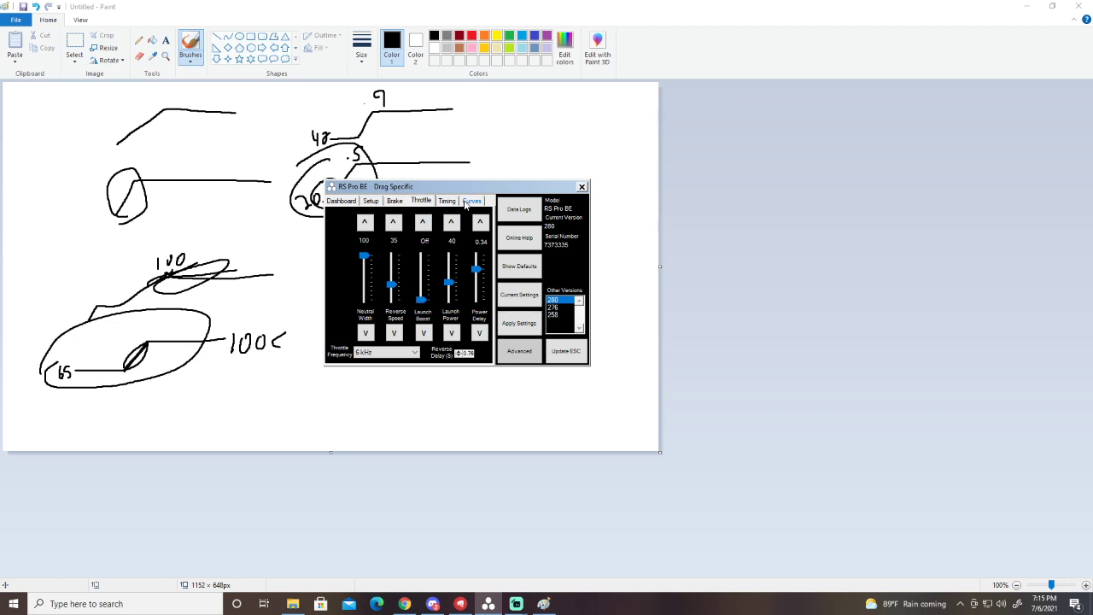
pyautogui.click(411, 353)
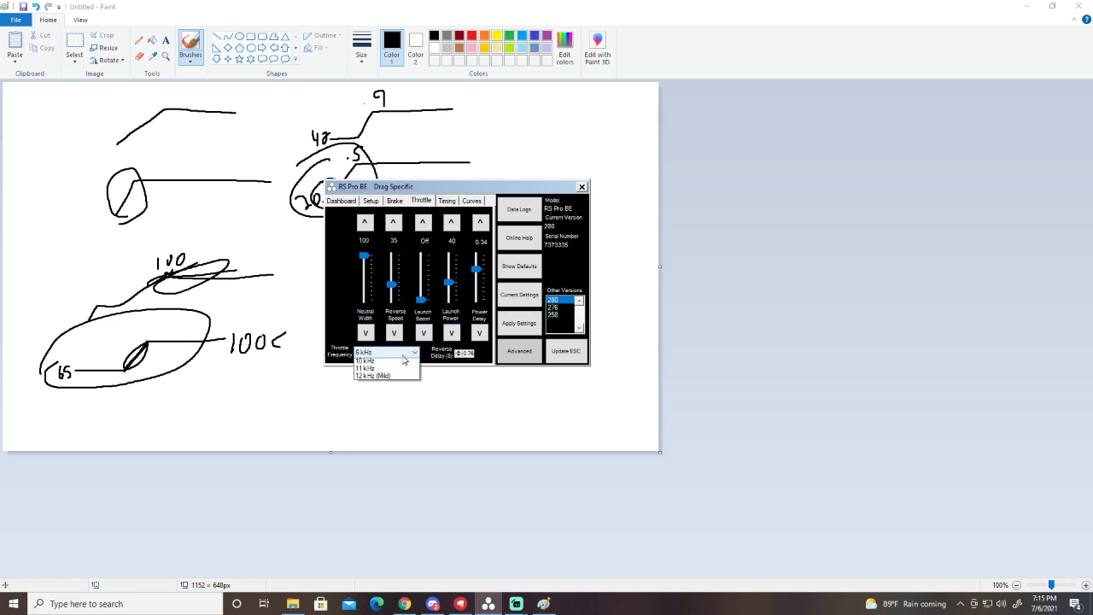
pyautogui.click(404, 356)
pyautogui.click(464, 202)
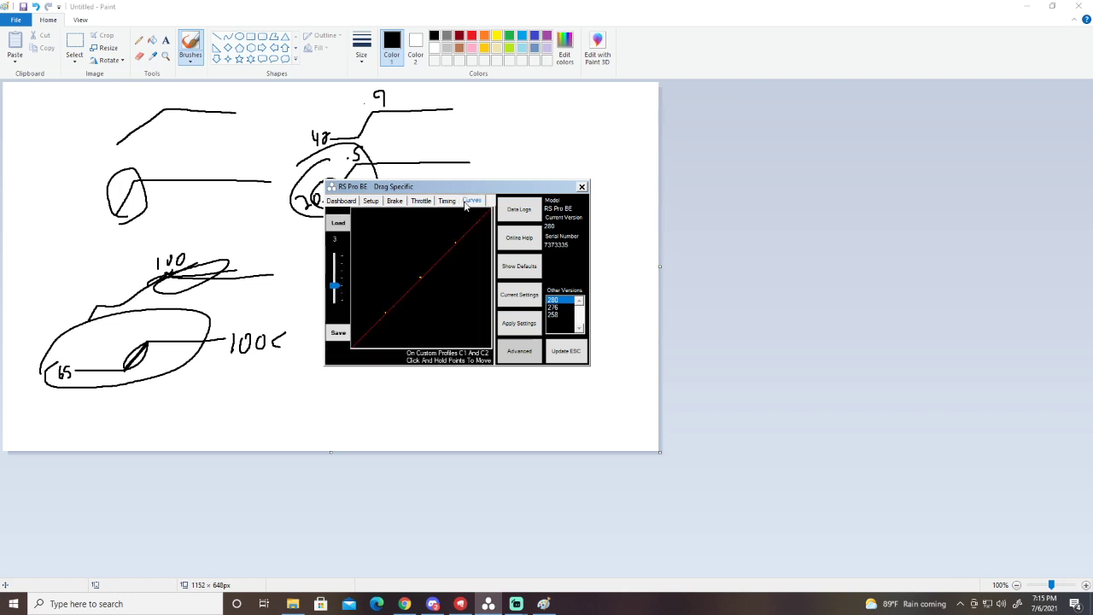
# Step: Return to the throttle settings and set the launch power to 55 and the power delay to 0.51
pyautogui.click(427, 201)
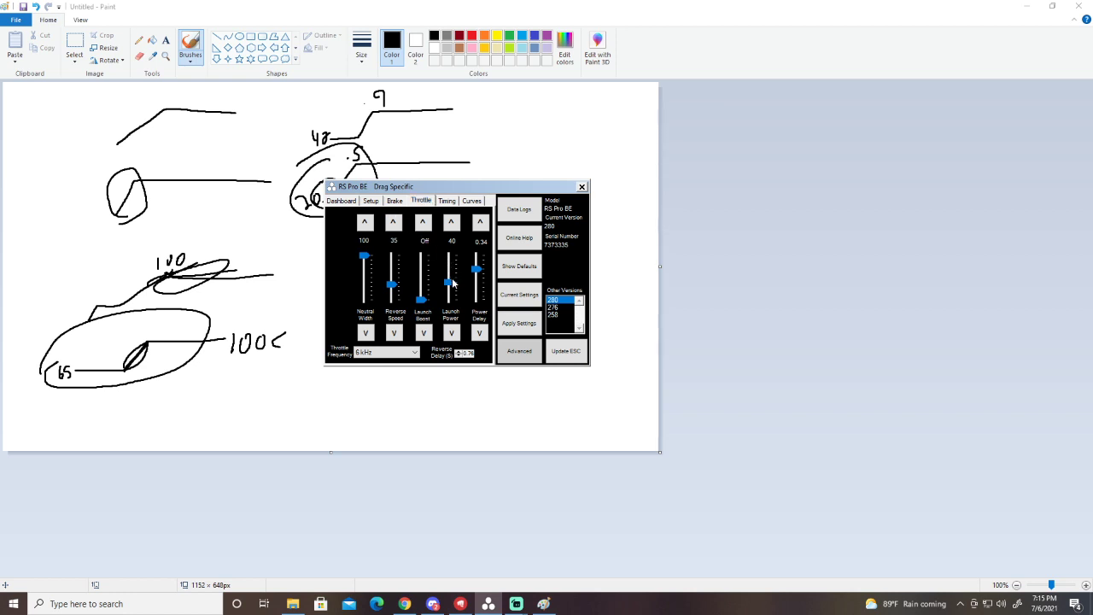
pyautogui.moveTo(453, 282); pyautogui.dragTo(477, 256)
pyautogui.moveTo(449, 255); pyautogui.dragTo(474, 278)
# Step: Open the timing settings, try the higher timing profiles and set the profile to C2
pyautogui.click(447, 201)
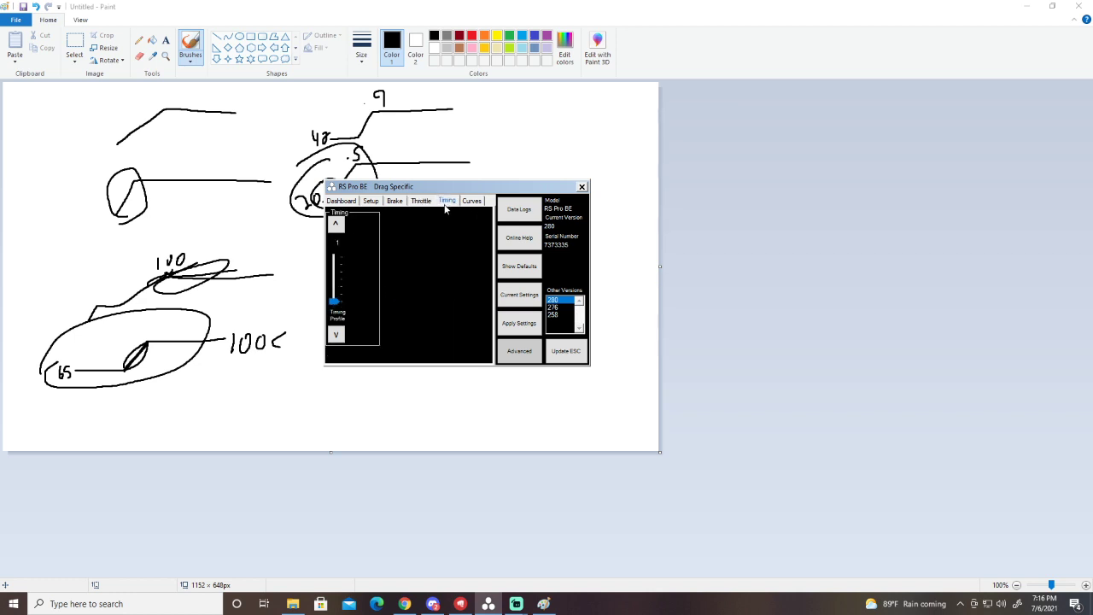
pyautogui.click(335, 303)
pyautogui.moveTo(335, 303); pyautogui.dragTo(345, 277)
pyautogui.click(342, 274)
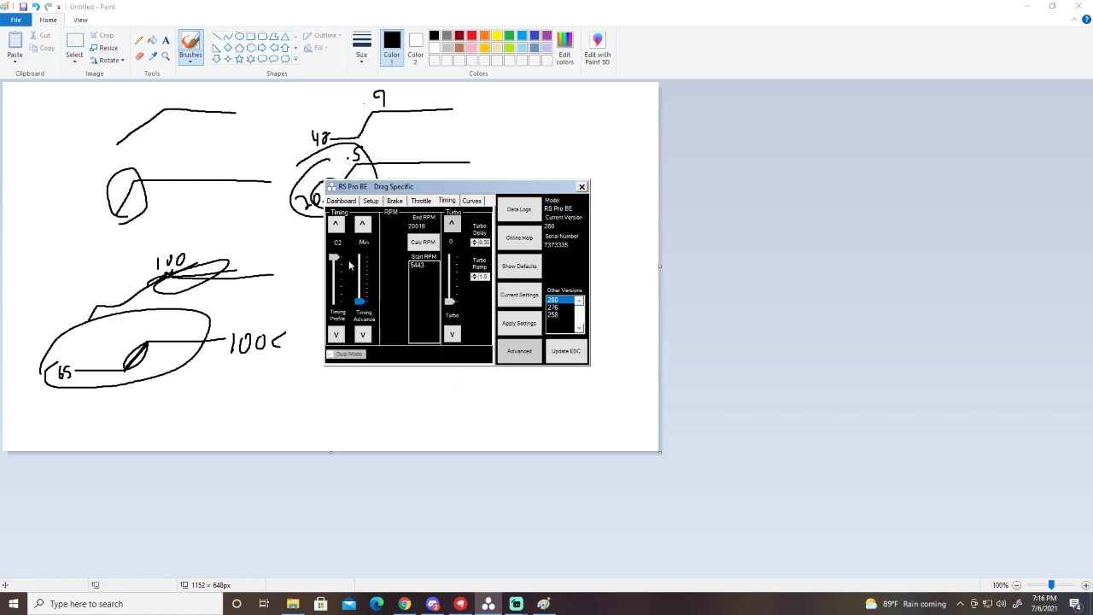
pyautogui.click(349, 266)
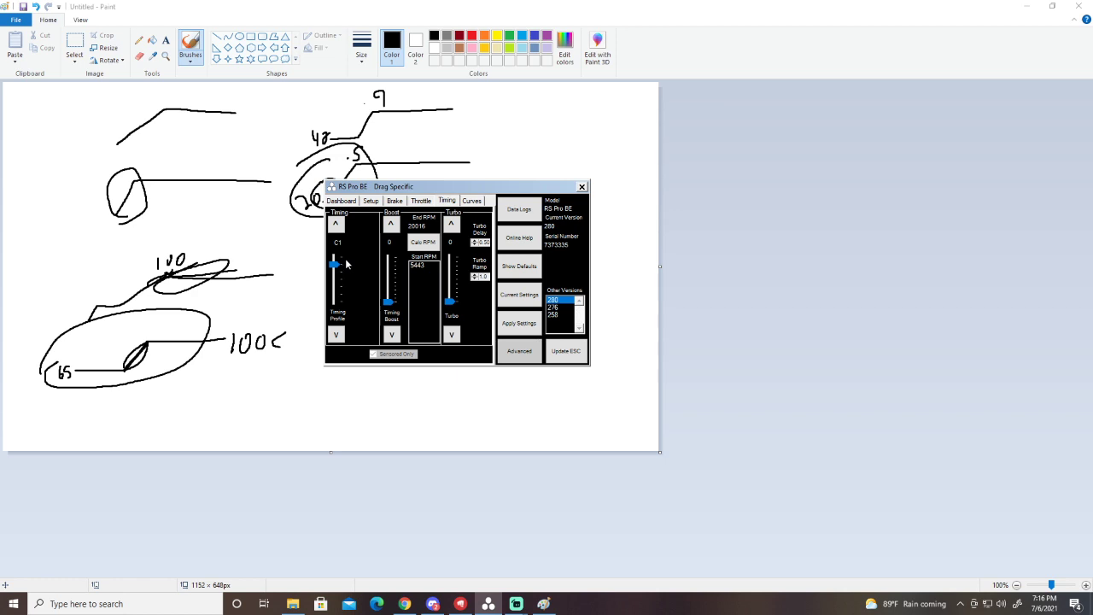
pyautogui.click(346, 260)
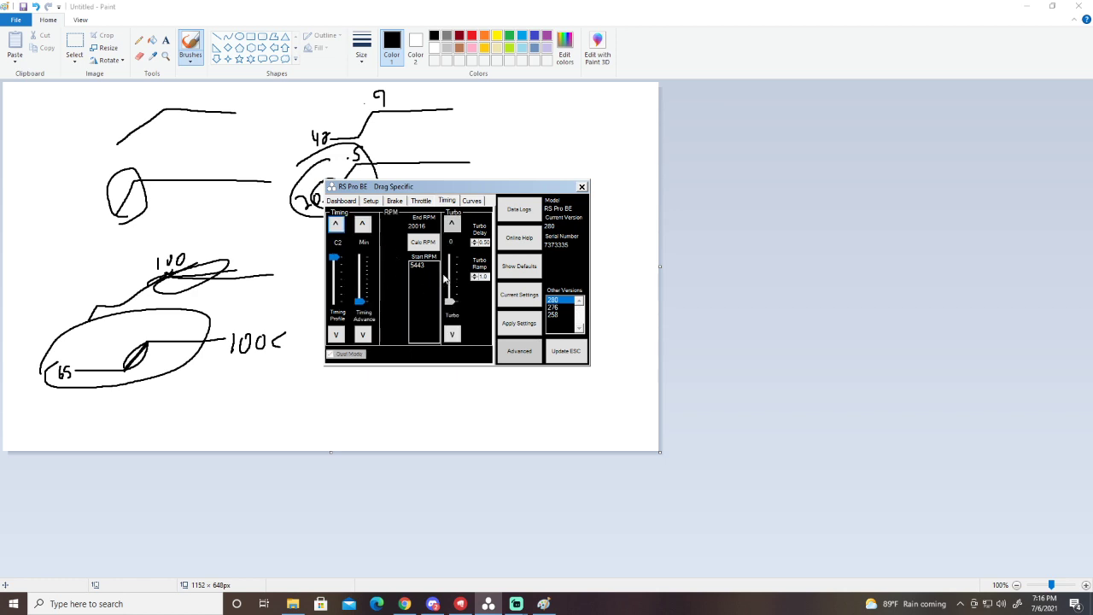
# Step: Try the timing advance at 28 and above, lower it again, and try a higher turbo value before returning turbo to 0
pyautogui.moveTo(358, 306)
pyautogui.moveTo(359, 304); pyautogui.dragTo(364, 264)
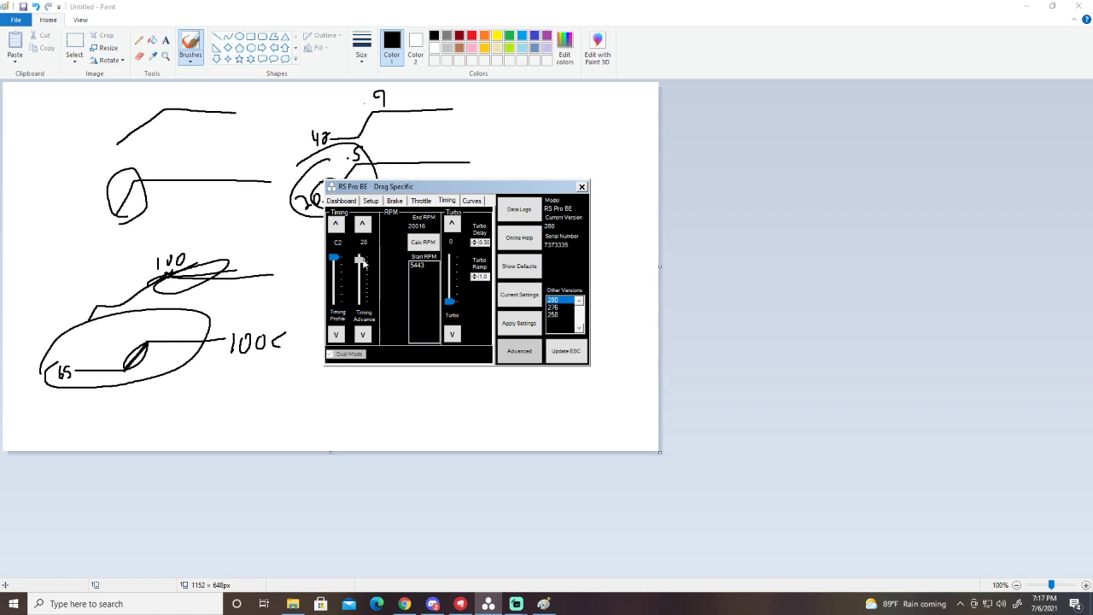
pyautogui.moveTo(449, 302); pyautogui.dragTo(451, 271)
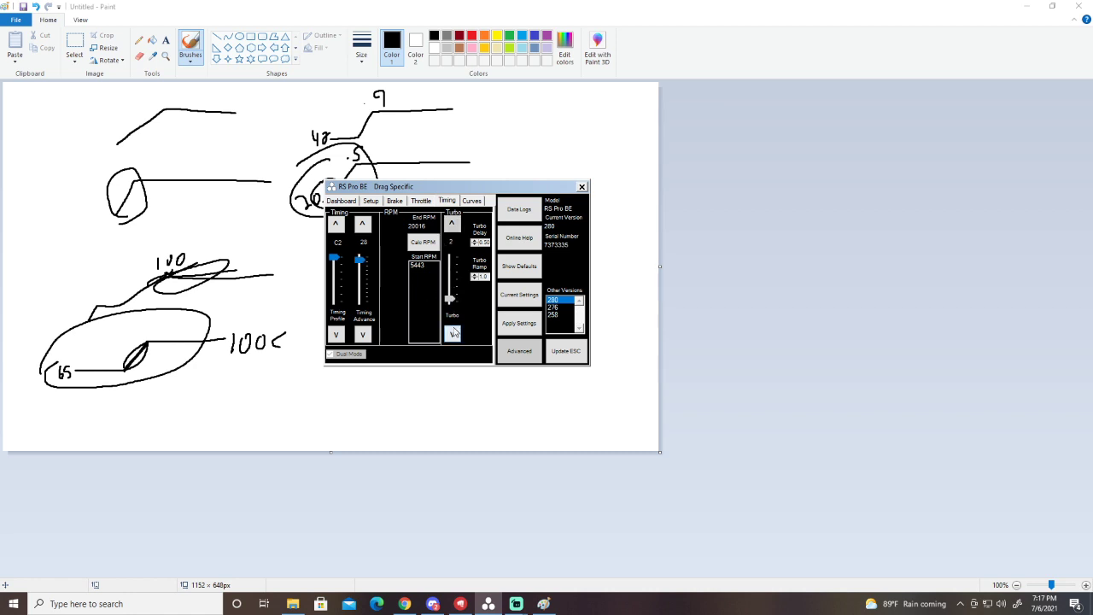
pyautogui.click(454, 333)
pyautogui.click(362, 224)
pyautogui.click(362, 223)
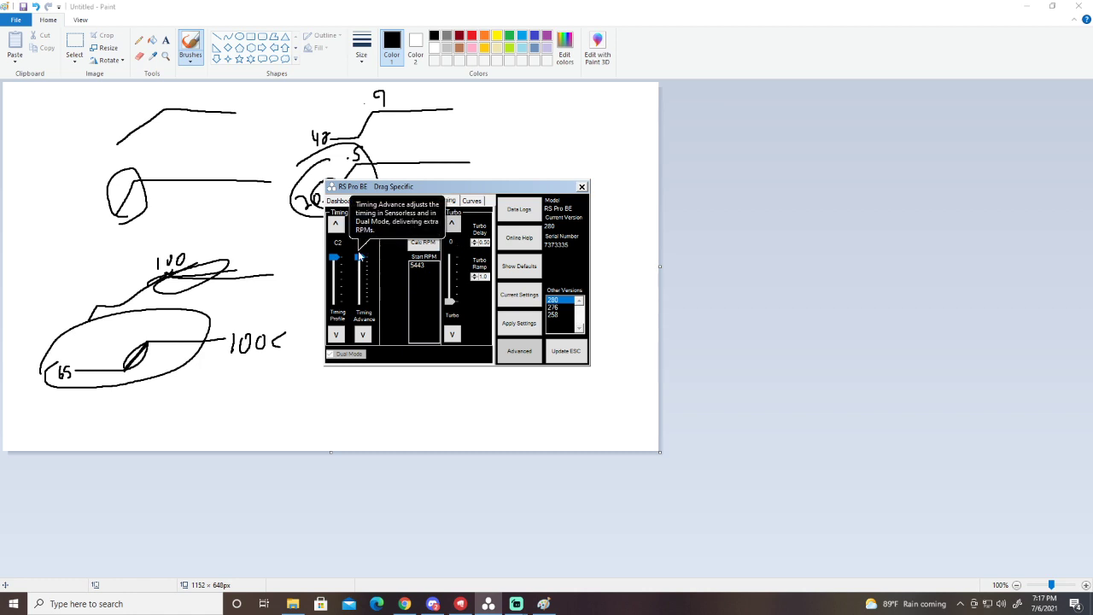
pyautogui.moveTo(359, 256); pyautogui.dragTo(360, 305)
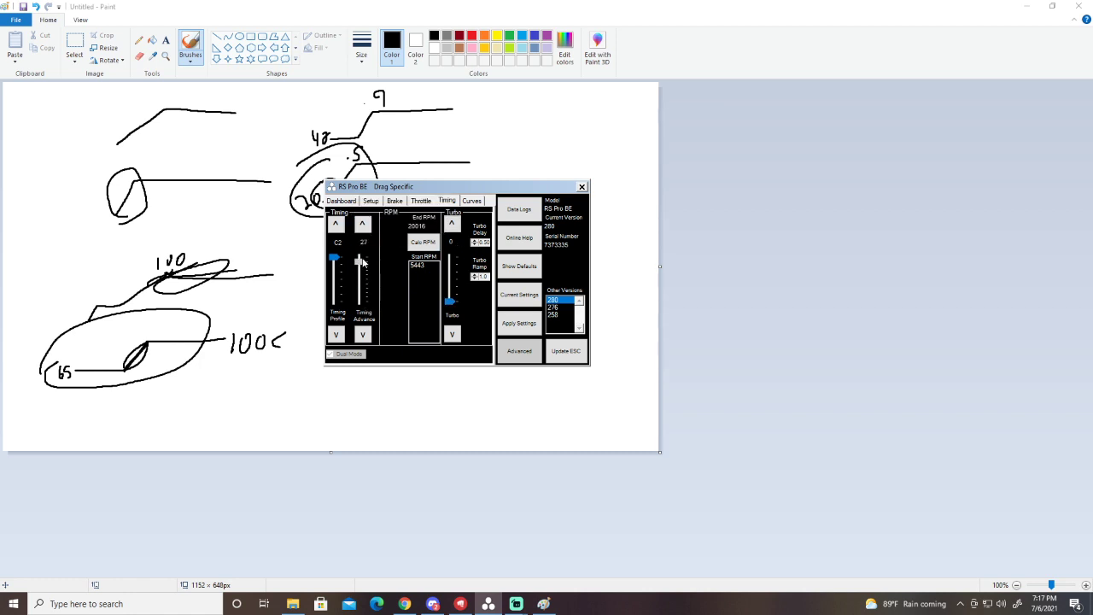
pyautogui.moveTo(449, 301)
pyautogui.mouseDown()
pyautogui.moveTo(455, 258)
pyautogui.moveTo(459, 318)
pyautogui.mouseUp()
# Step: Change the timing profile to C1, try the range of the timing boost and set it to 25
pyautogui.click(336, 334)
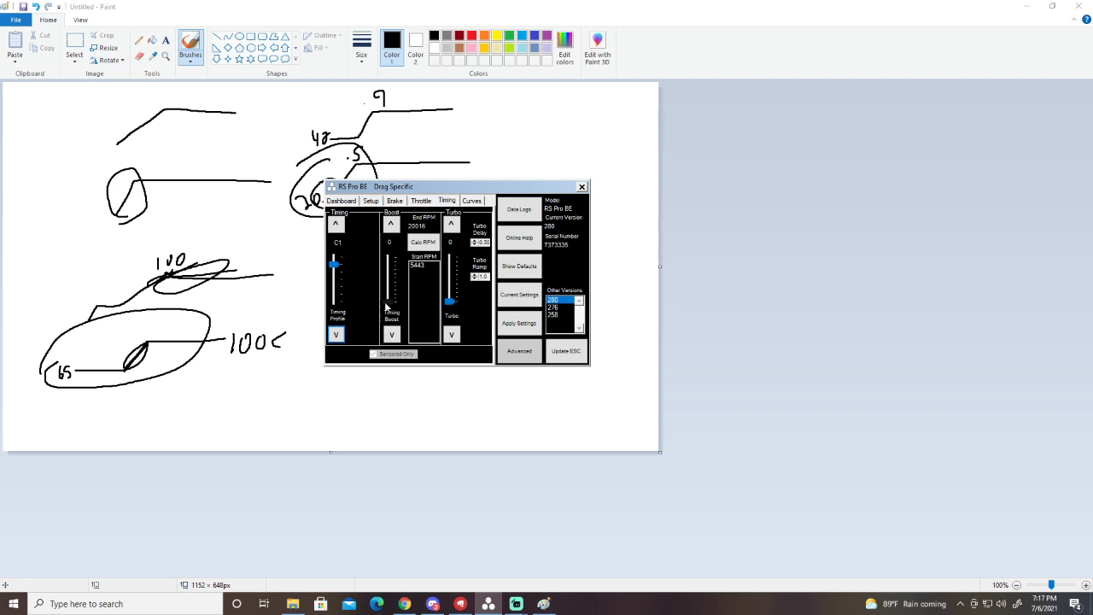
pyautogui.moveTo(389, 301); pyautogui.dragTo(389, 266)
pyautogui.moveTo(449, 301)
pyautogui.mouseDown()
pyautogui.moveTo(452, 272)
pyautogui.moveTo(450, 302)
pyautogui.mouseUp()
pyautogui.moveTo(389, 268); pyautogui.dragTo(392, 314)
pyautogui.moveTo(389, 301); pyautogui.dragTo(402, 256)
pyautogui.click(390, 224)
pyautogui.moveTo(451, 303)
pyautogui.mouseDown()
pyautogui.moveTo(451, 256)
pyautogui.moveTo(446, 300)
pyautogui.mouseUp()
pyautogui.moveTo(394, 304); pyautogui.dragTo(394, 286)
# Step: Raise the timing boost to 30
pyautogui.moveTo(389, 260)
pyautogui.click(425, 226)
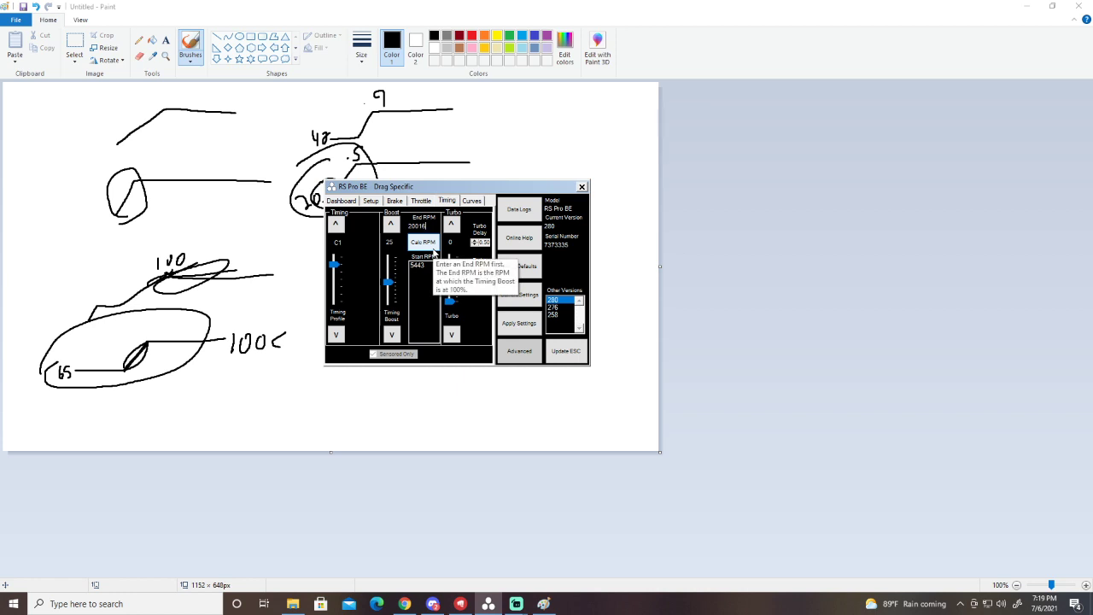
pyautogui.click(391, 225)
pyautogui.click(391, 225)
pyautogui.click(393, 225)
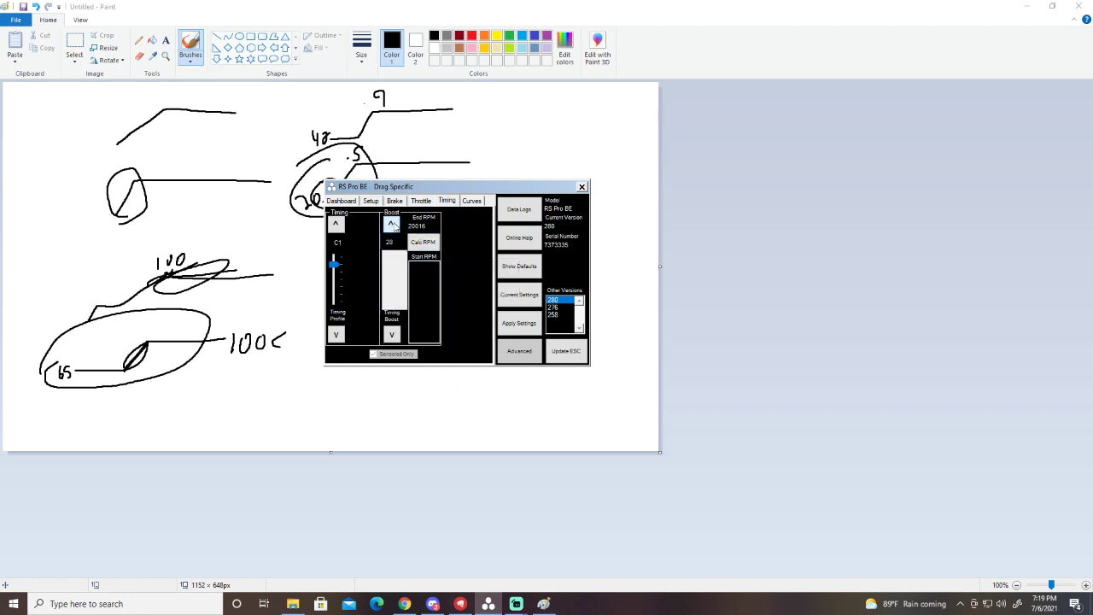
pyautogui.click(392, 225)
pyautogui.click(392, 225)
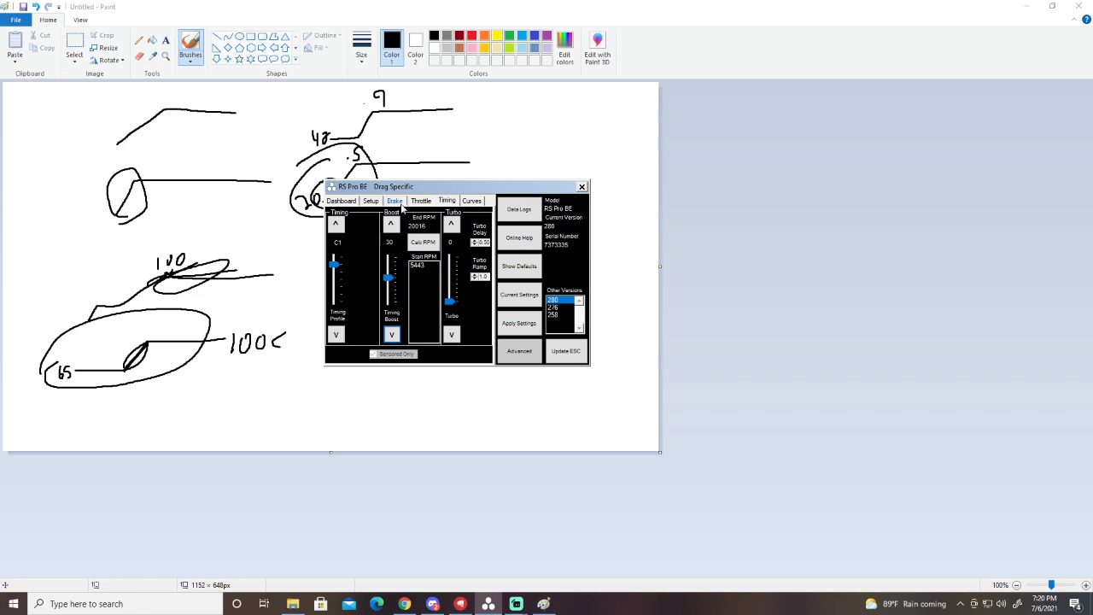
# Step: Set the End RPM to 55000, calculate the start RPMs, select 919 and apply the settings
pyautogui.click(422, 225)
pyautogui.press('BackSpace')
pyautogui.write('5')
pyautogui.hotkey('ctrl', 'z')
pyautogui.write('55000')
pyautogui.click(424, 243)
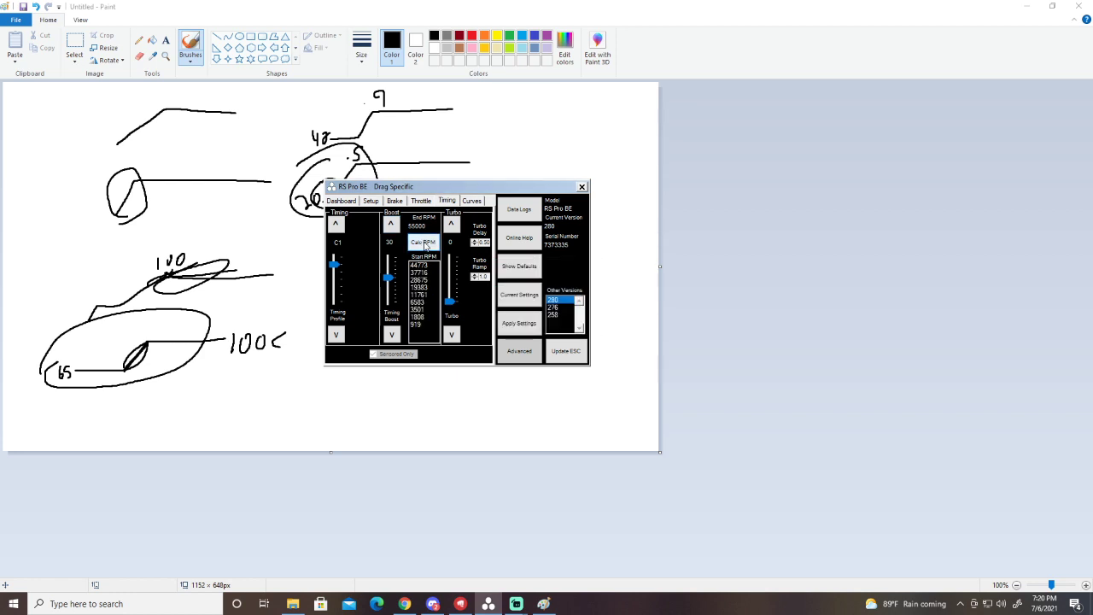
pyautogui.click(441, 324)
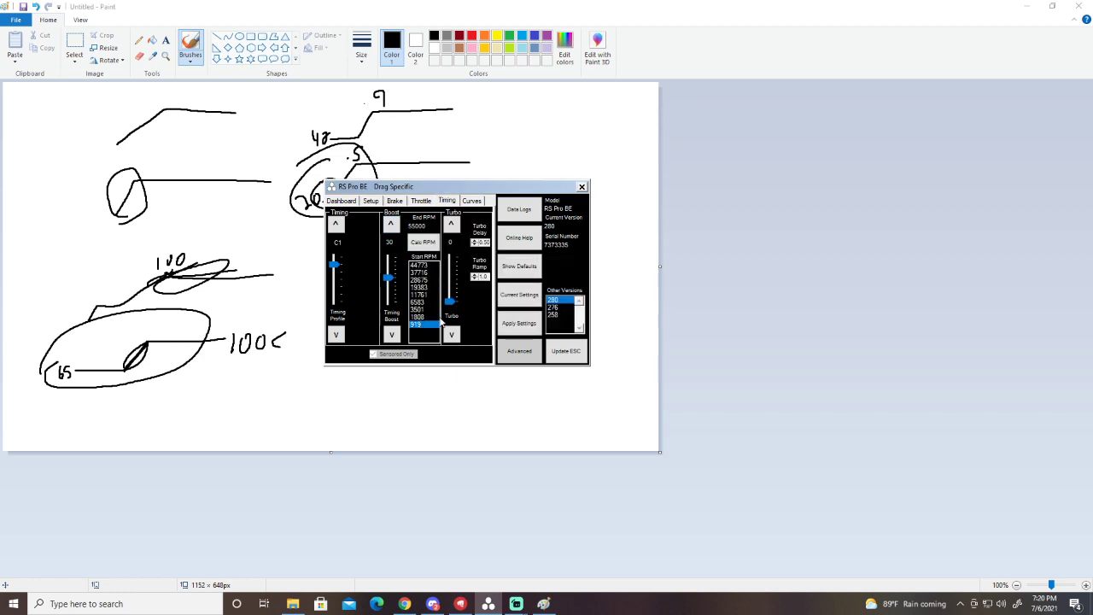
pyautogui.click(509, 328)
# Step: Set turbo to 27 and the turbo delay to 0.40, comparing them with the throttle launch settings
pyautogui.moveTo(450, 300); pyautogui.dragTo(461, 280)
pyautogui.click(476, 245)
pyautogui.click(421, 202)
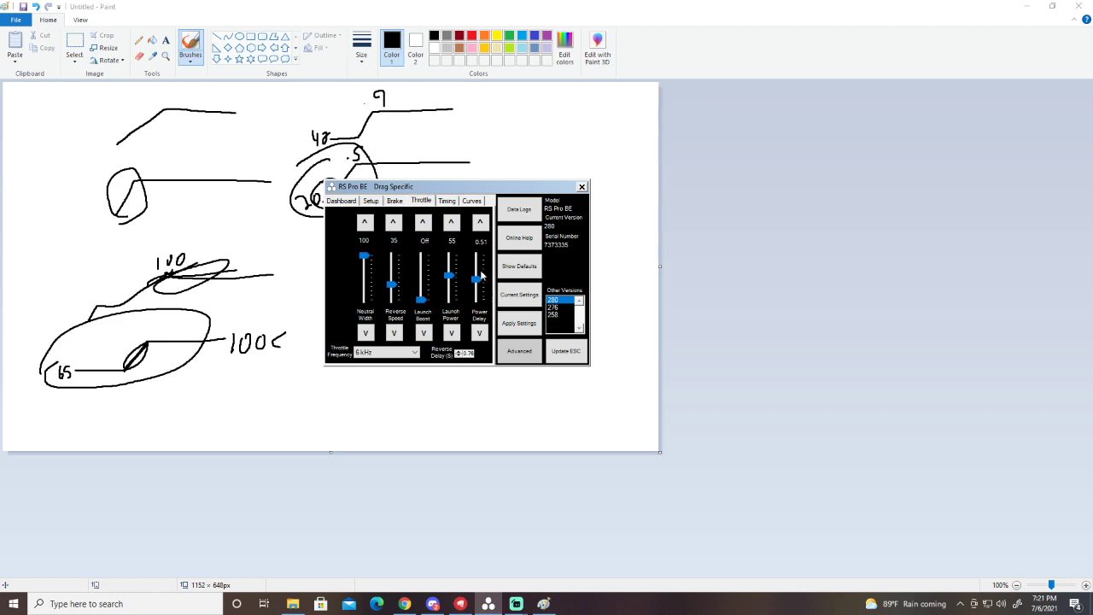
pyautogui.click(446, 202)
pyautogui.click(421, 200)
pyautogui.click(445, 202)
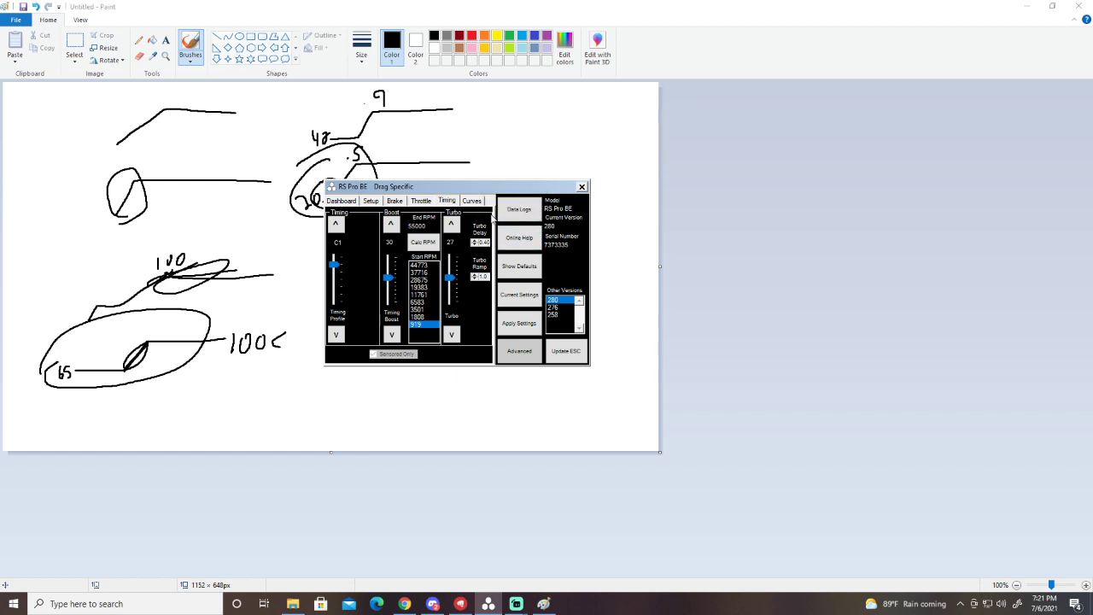
# Step: Try a different turbo delay and compare it with the power delay in the throttle settings
pyautogui.moveTo(476, 226)
pyautogui.click(474, 241)
pyautogui.click(425, 201)
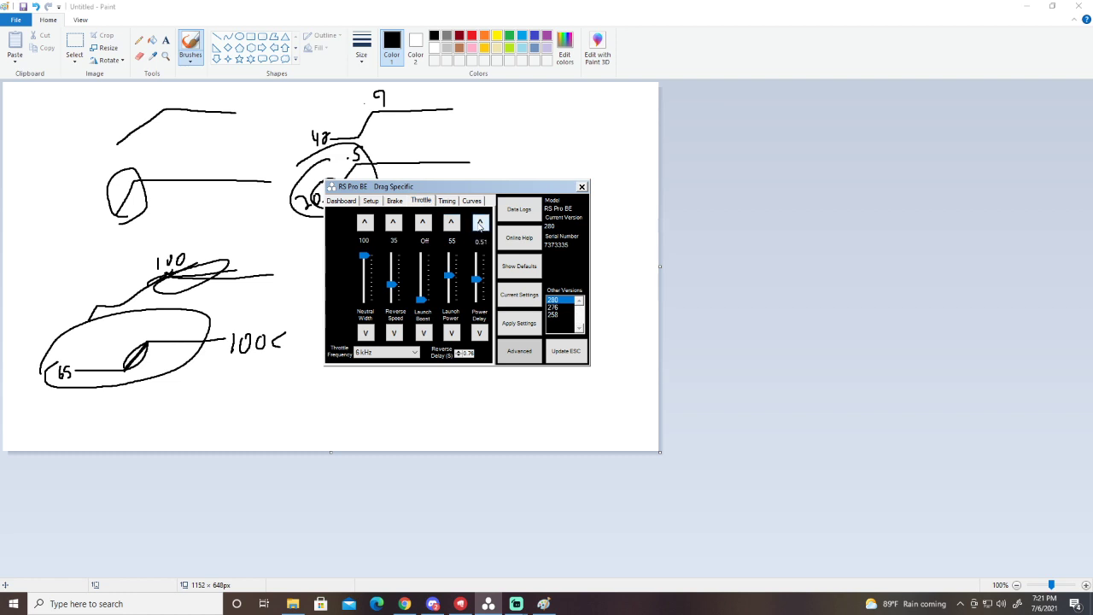
pyautogui.click(447, 202)
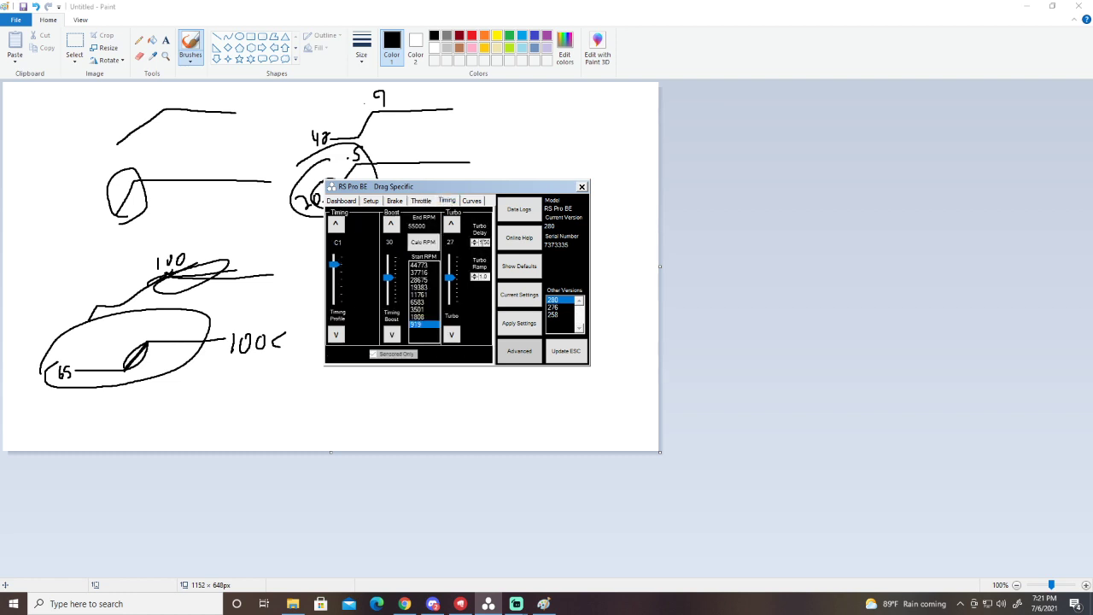
# Step: Set the turbo delay to 0.40 and increase the turbo ramp
pyautogui.click(476, 245)
pyautogui.click(476, 245)
pyautogui.click(475, 245)
pyautogui.click(475, 245)
pyautogui.click(473, 274)
pyautogui.doubleClick(476, 276)
pyautogui.click(474, 278)
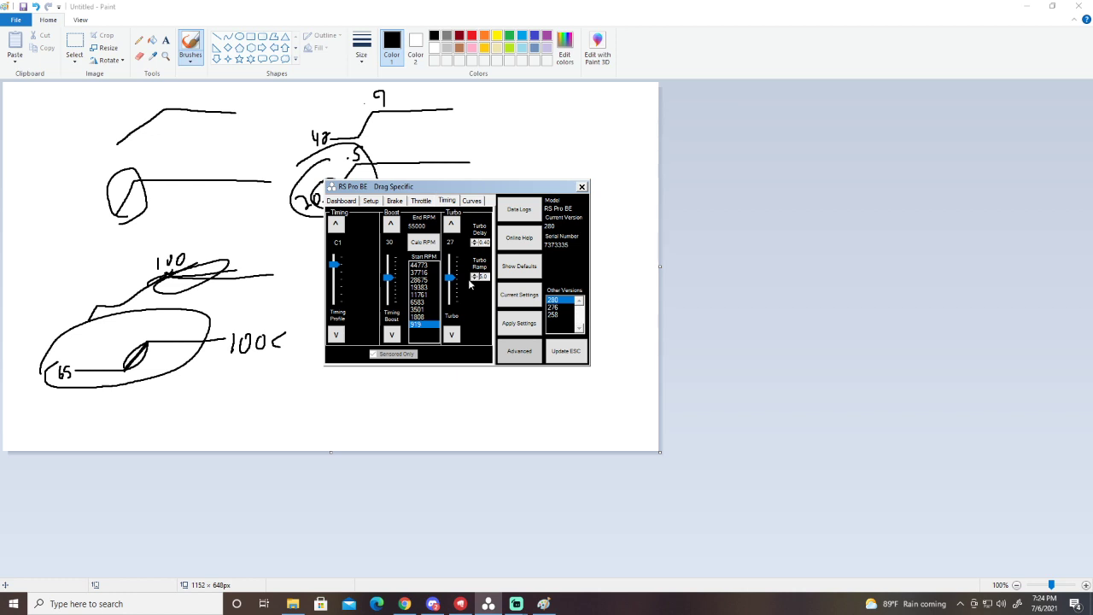
# Step: Set the End RPM to 70000, calculate the start RPMs, apply the settings and select 12319 as the start RPM
pyautogui.moveTo(395, 274)
pyautogui.click(416, 226)
pyautogui.write('700')
pyautogui.click(423, 242)
pyautogui.click(527, 320)
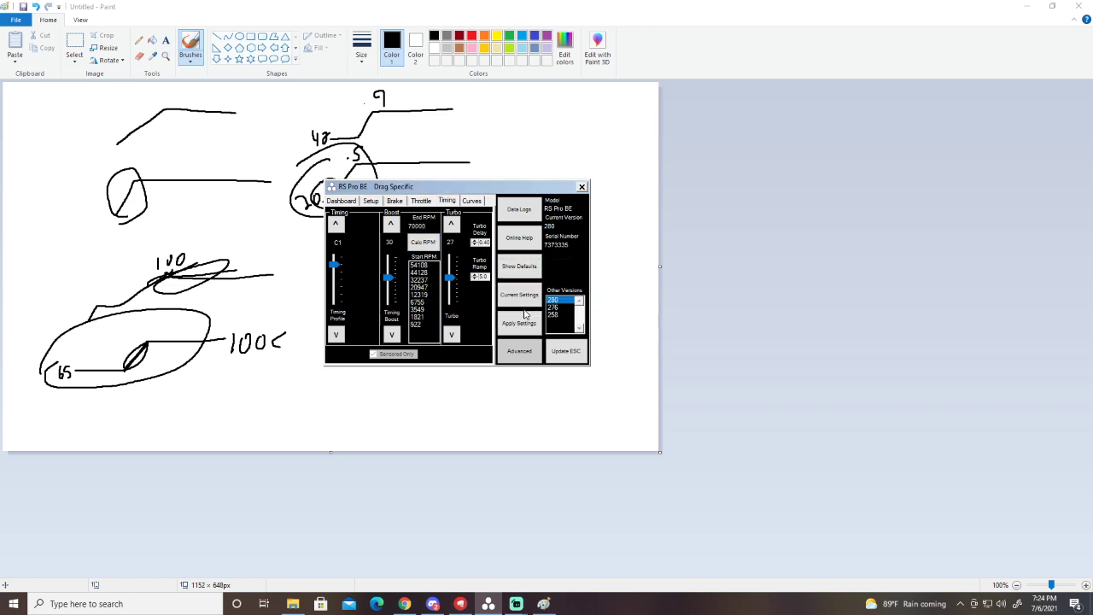
pyautogui.click(436, 295)
# Step: Set turbo to 31 and return to the throttle settings
pyautogui.moveTo(449, 282); pyautogui.dragTo(450, 304)
pyautogui.click(451, 225)
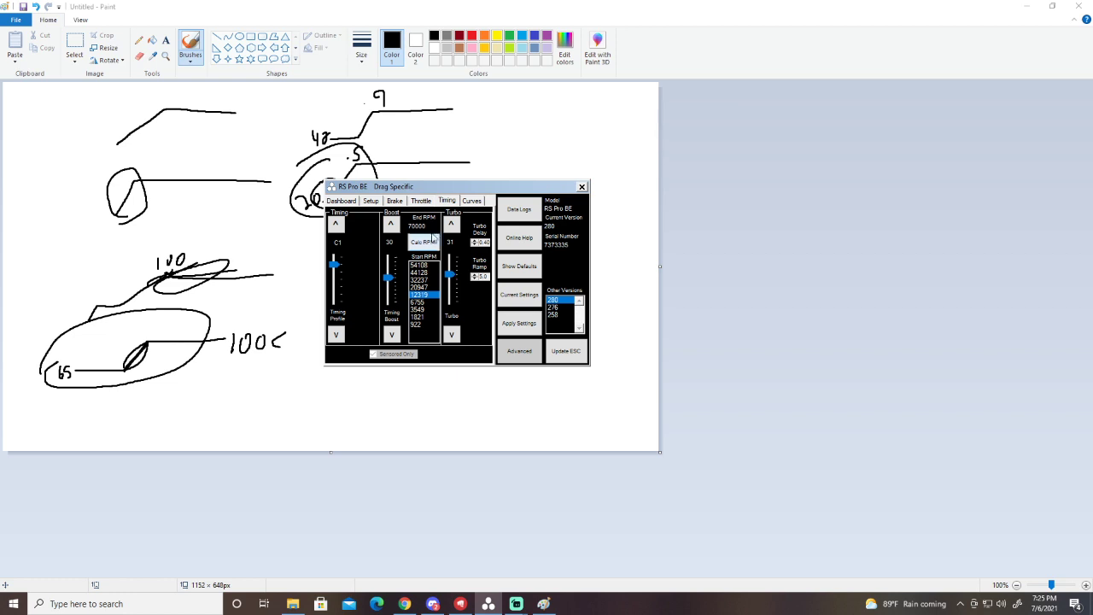
pyautogui.click(412, 202)
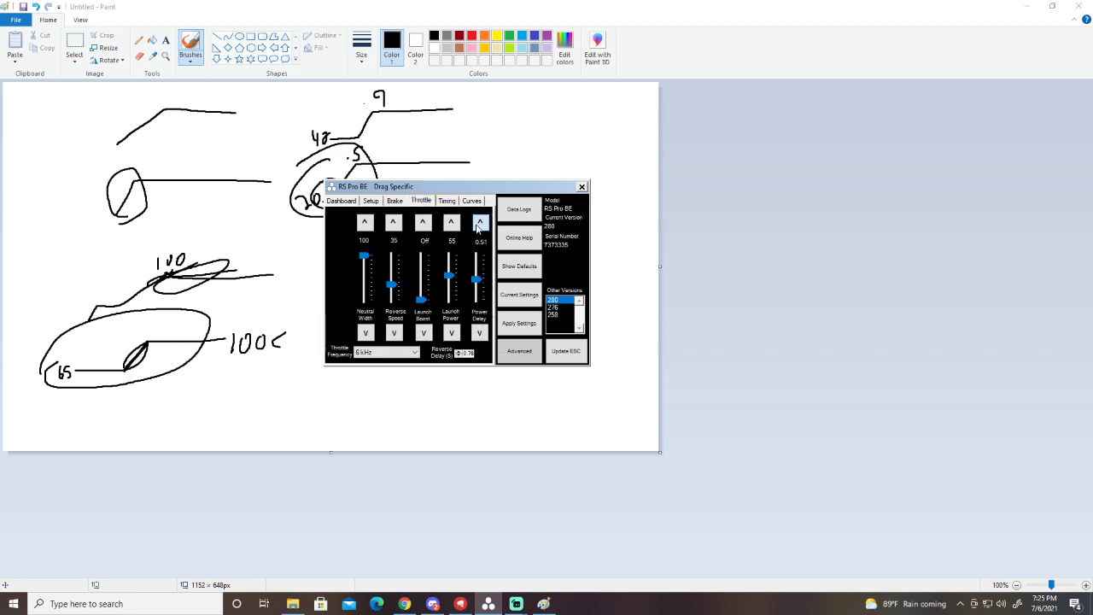
# Step: Review the timing and curves settings of the ESC and end on the timing settings
pyautogui.click(449, 203)
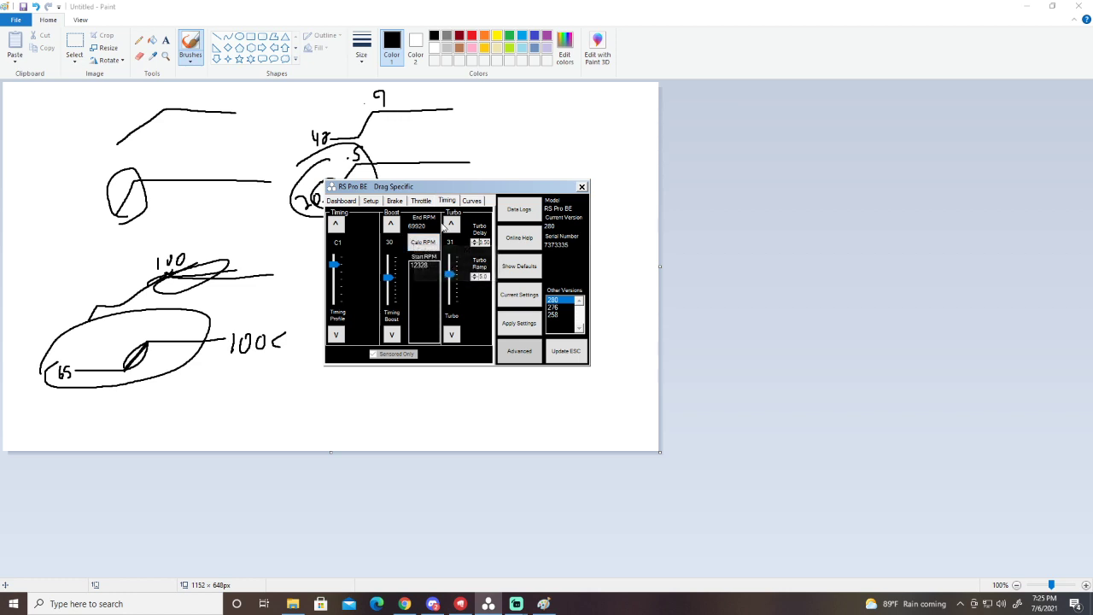
pyautogui.click(469, 203)
pyautogui.click(446, 201)
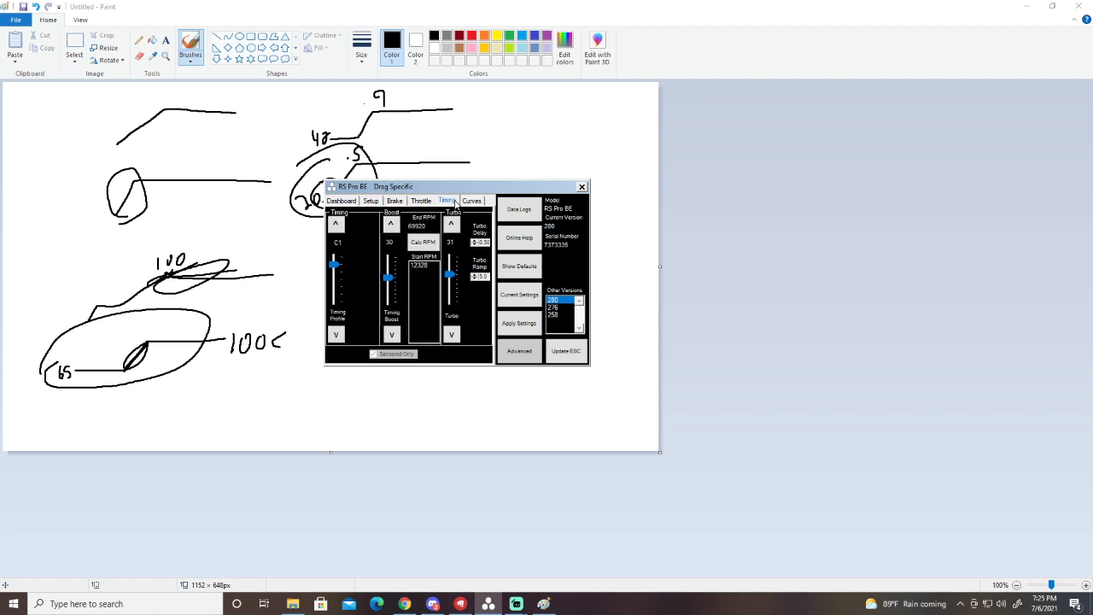
# Step: Open the ESC data logs, load a saved log file and read logged values along its graphs
pyautogui.click(504, 203)
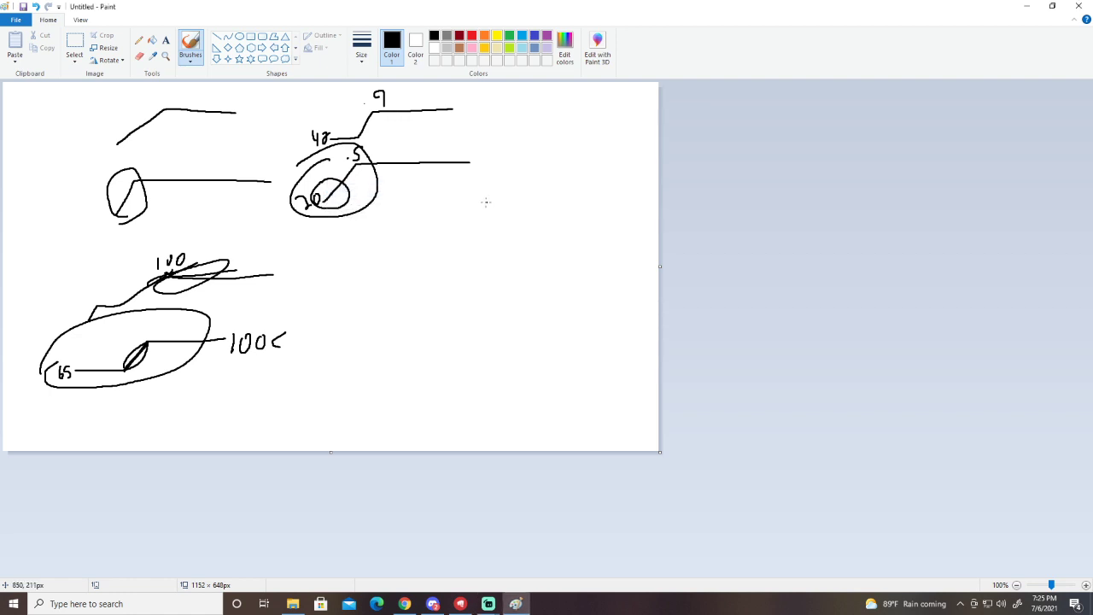
pyautogui.click(153, 158)
pyautogui.click(225, 183)
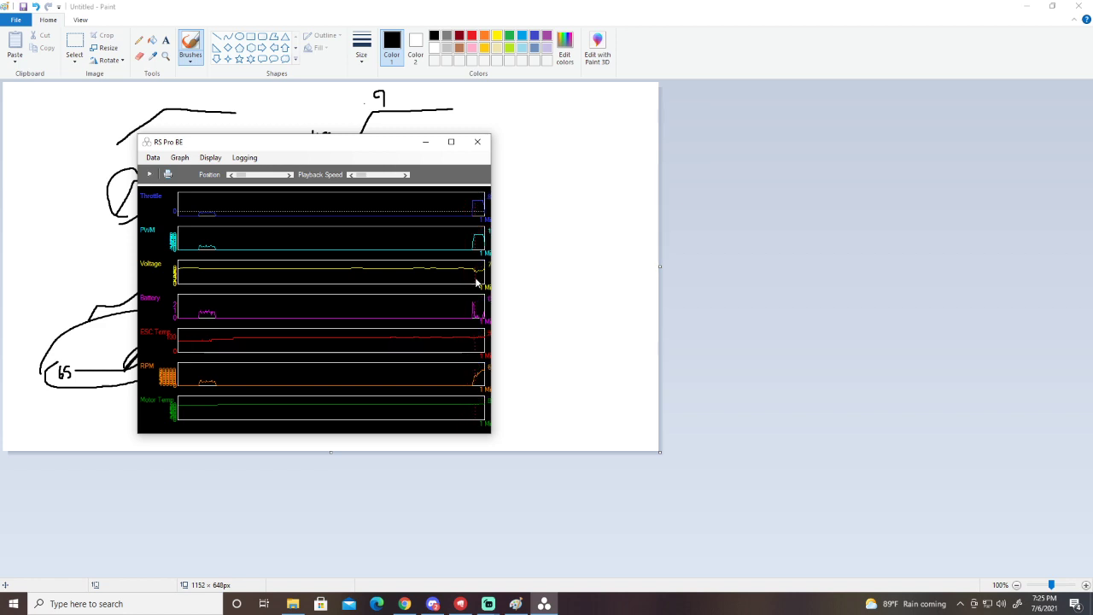
pyautogui.moveTo(477, 281); pyautogui.dragTo(413, 281)
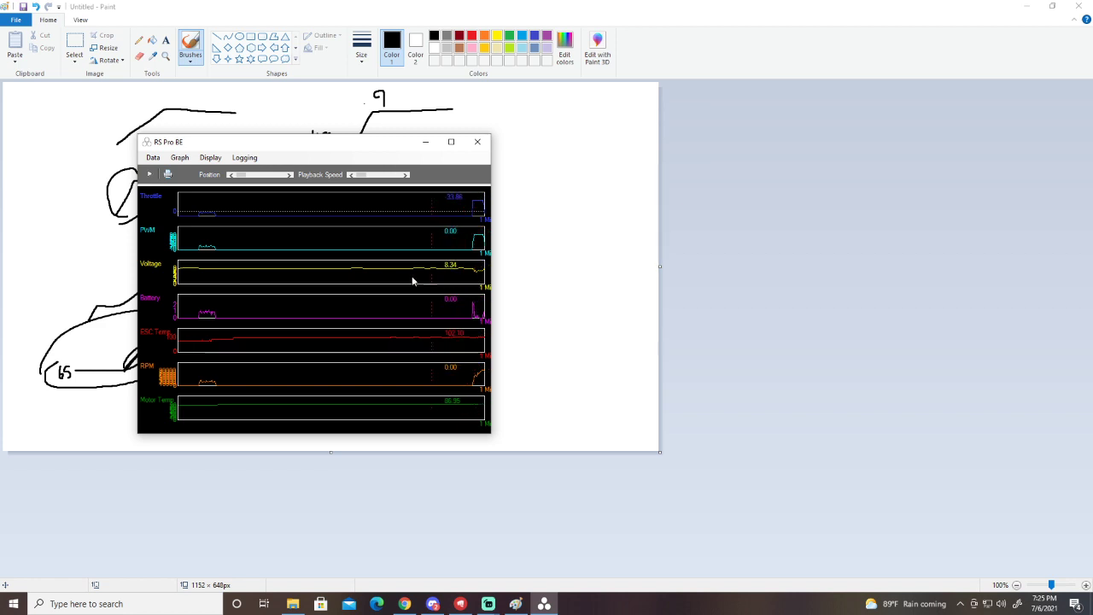
pyautogui.click(152, 159)
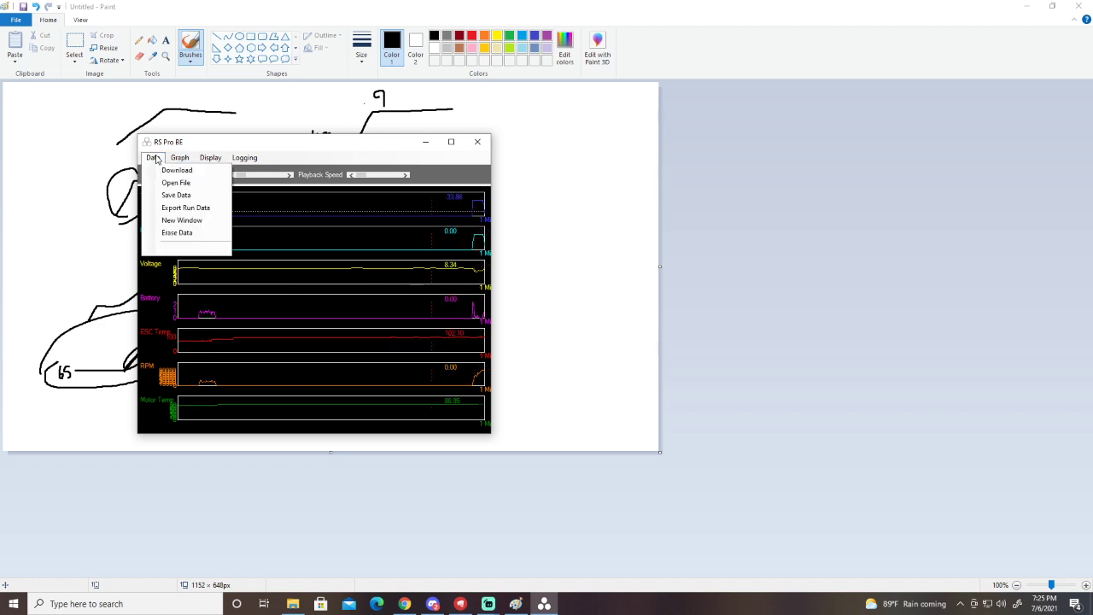
pyautogui.click(190, 210)
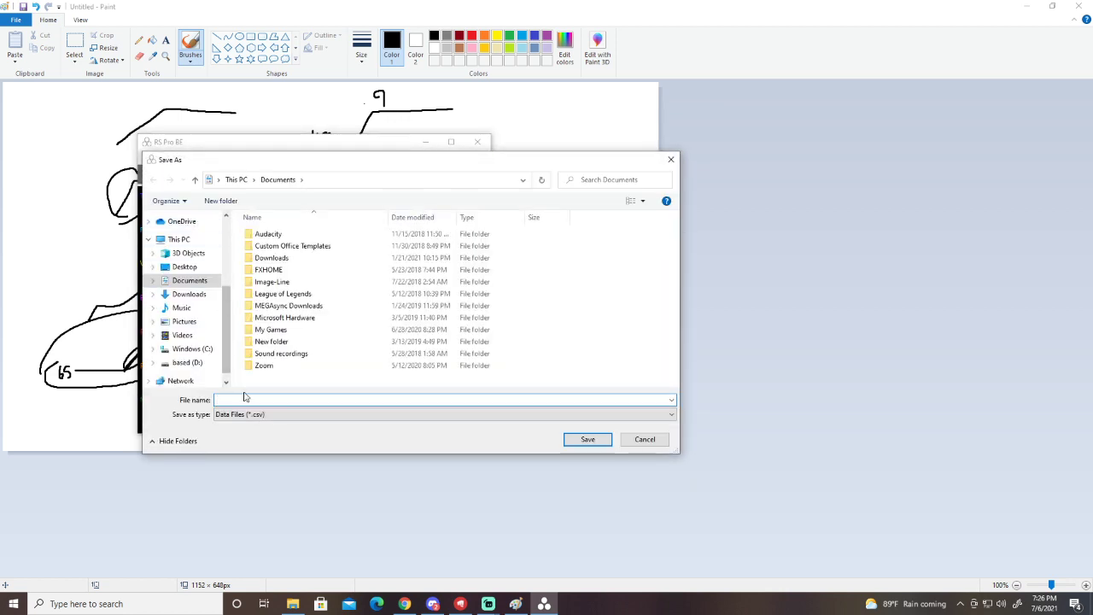
pyautogui.click(670, 160)
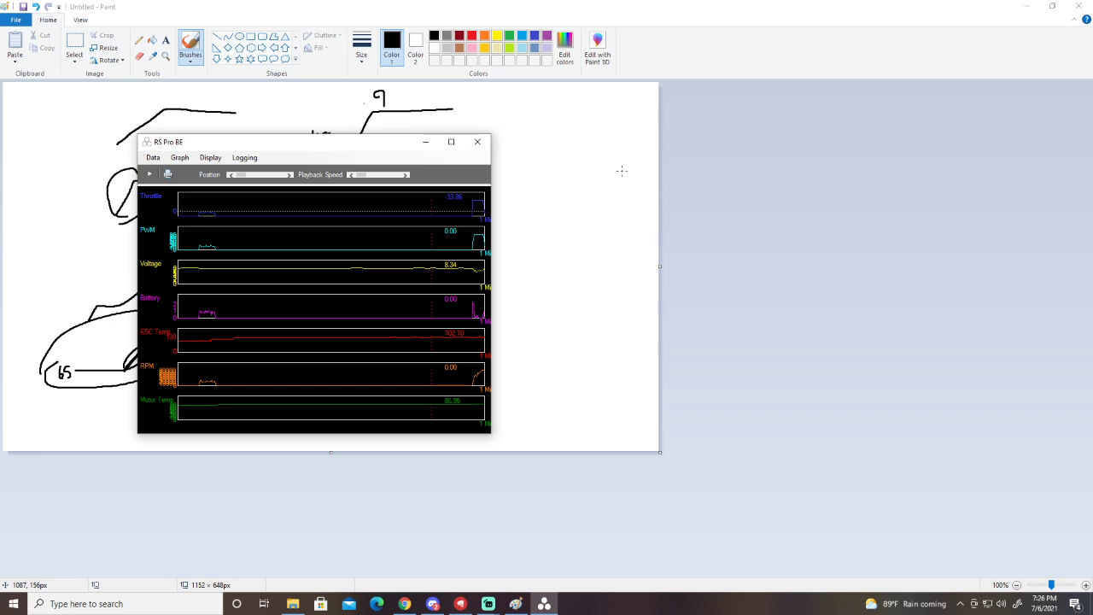
# Step: Hide the PWM and Battery graphs, show both again and save the graph settings
pyautogui.click(187, 160)
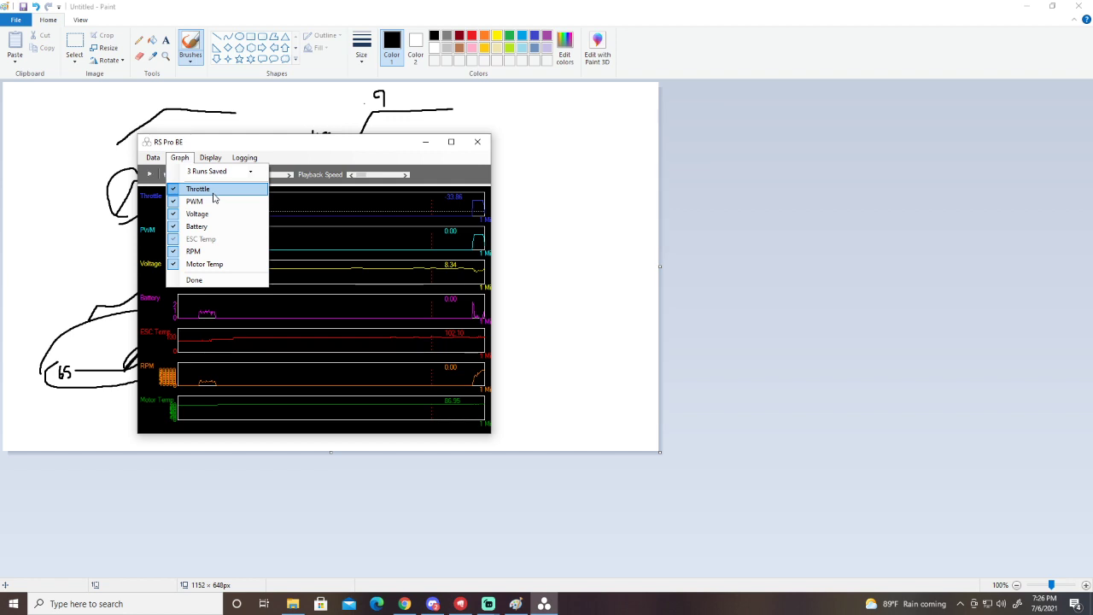
pyautogui.click(214, 201)
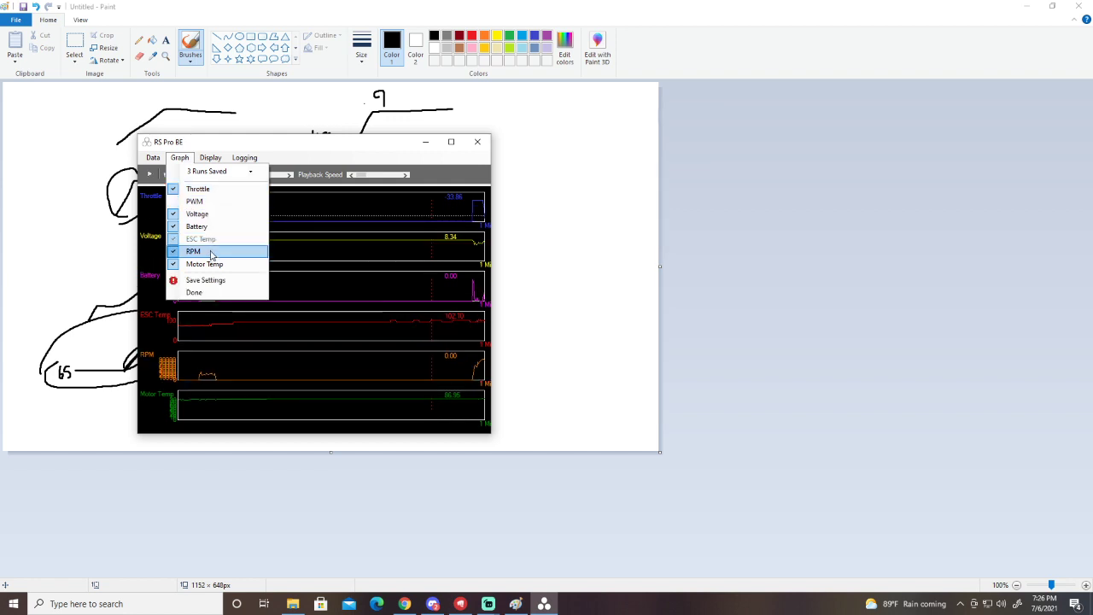
pyautogui.click(212, 229)
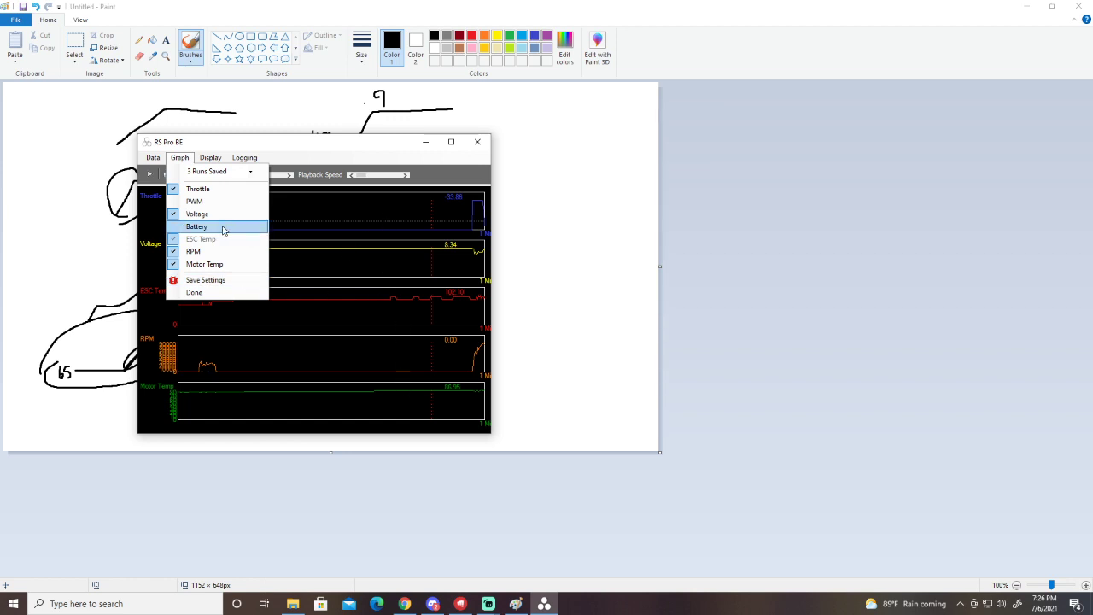
pyautogui.click(225, 228)
pyautogui.click(225, 203)
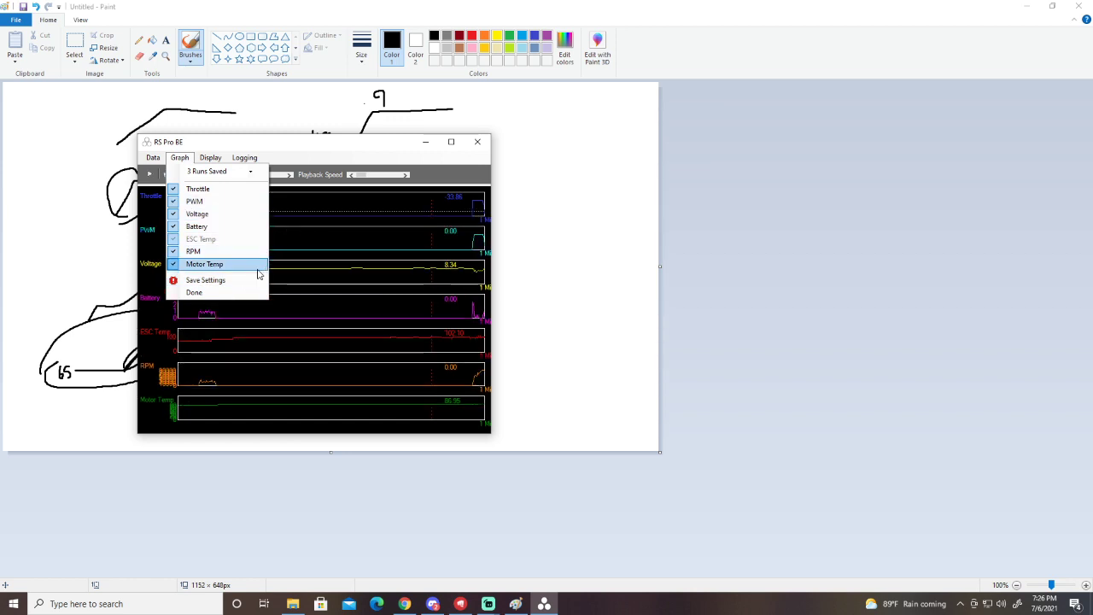
pyautogui.click(234, 281)
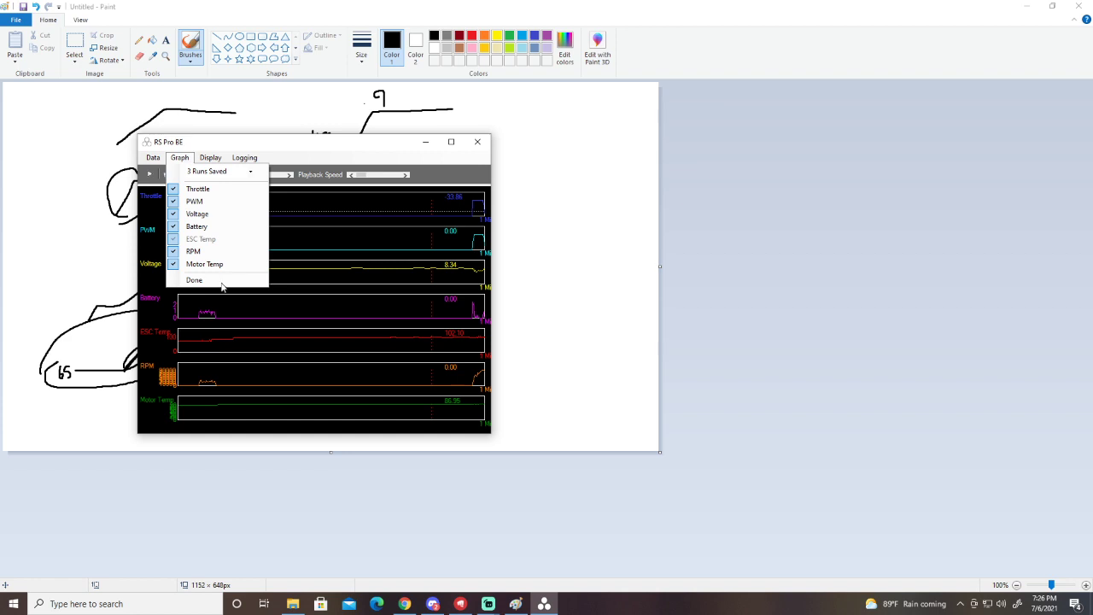
pyautogui.click(203, 281)
# Step: Look through the list of saved runs in the graph settings without choosing a different run
pyautogui.click(210, 159)
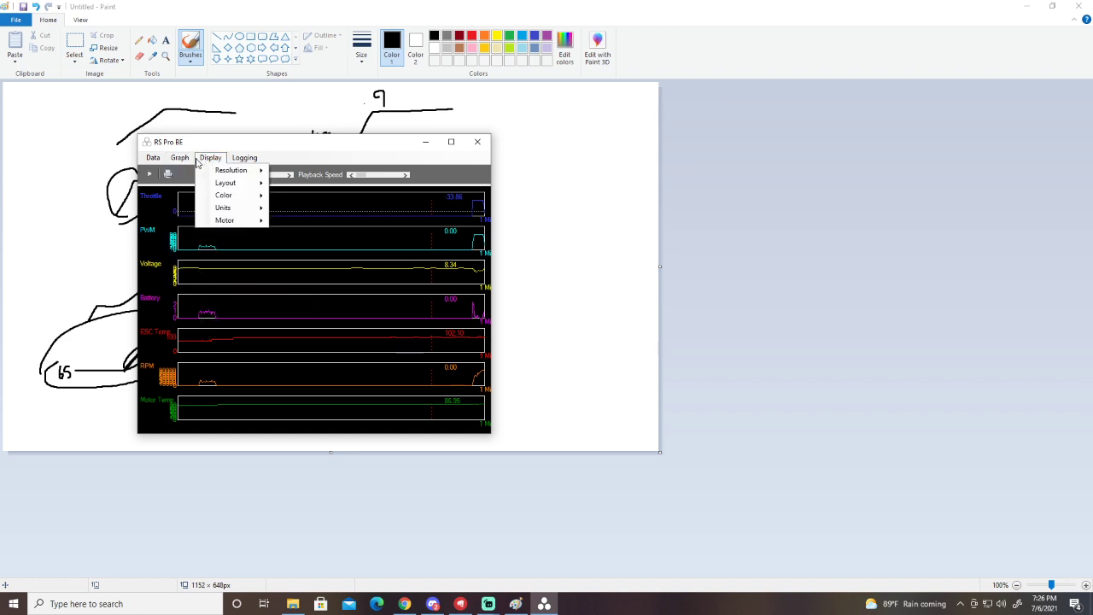
pyautogui.click(180, 158)
pyautogui.click(251, 174)
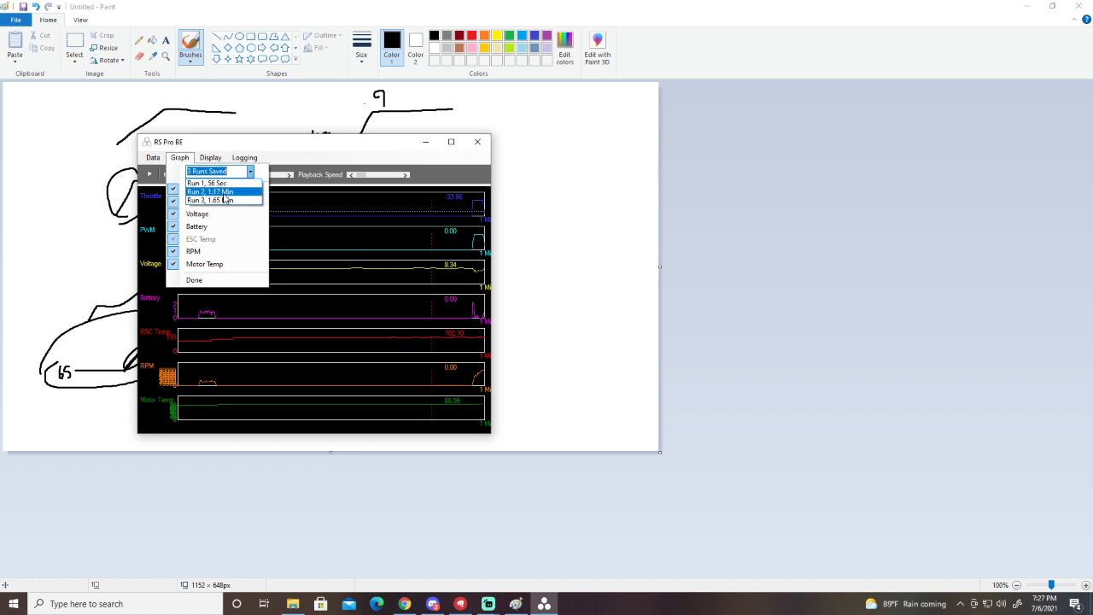
pyautogui.click(207, 281)
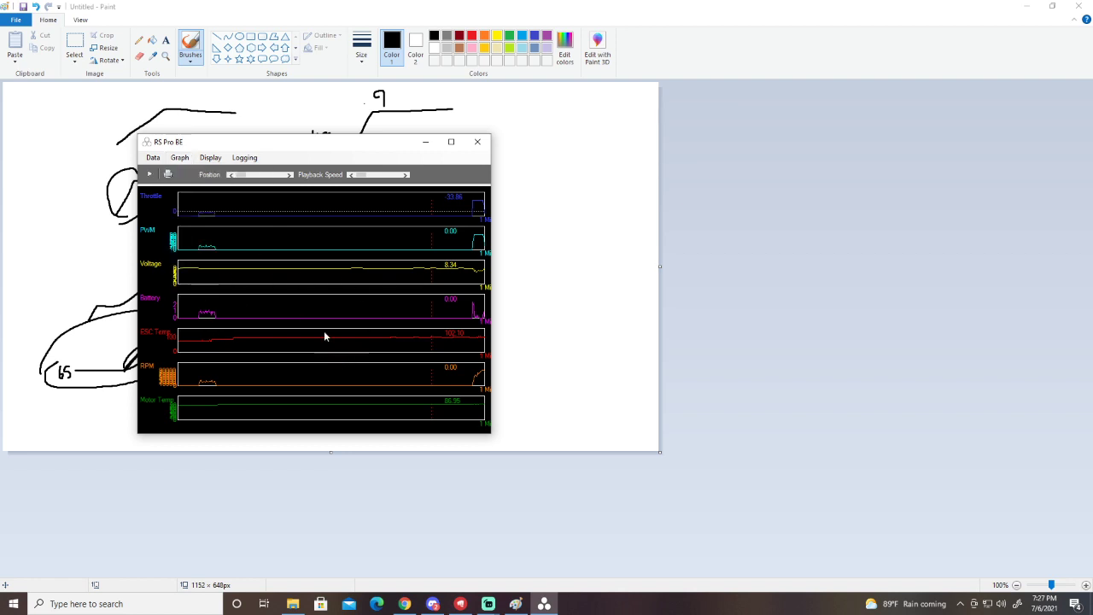
# Step: Review the display options for resolution, layout, color, units and motor poles
pyautogui.click(217, 161)
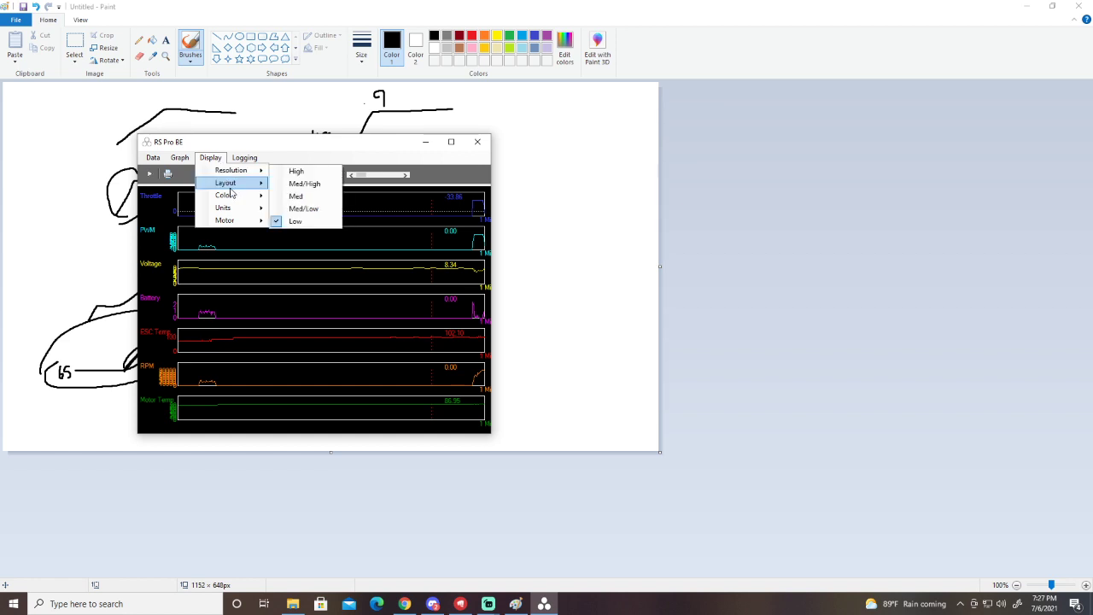
pyautogui.moveTo(233, 210)
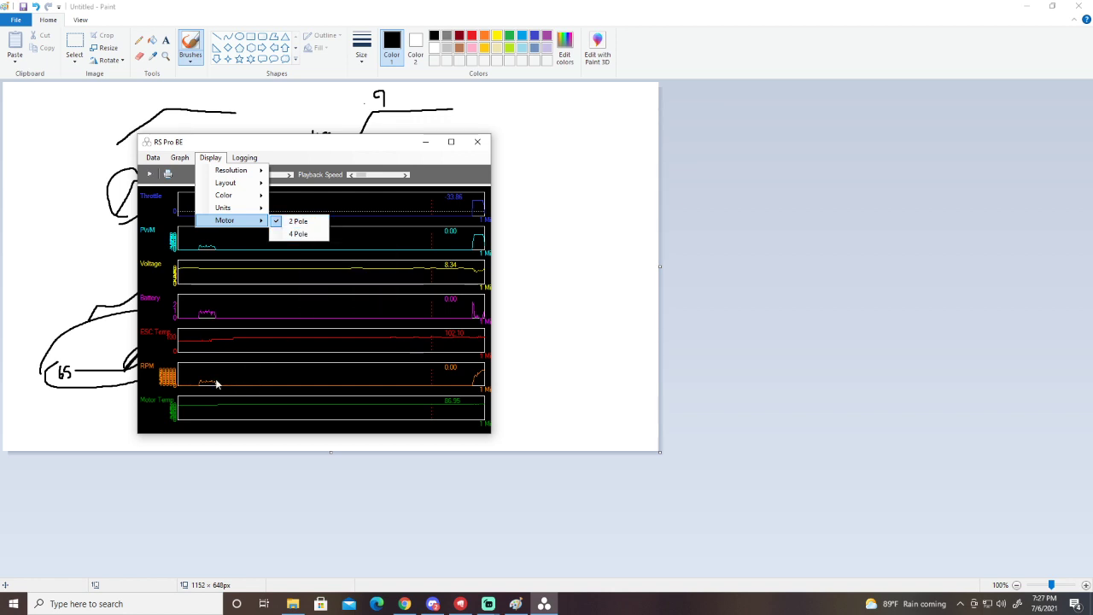
pyautogui.moveTo(243, 170)
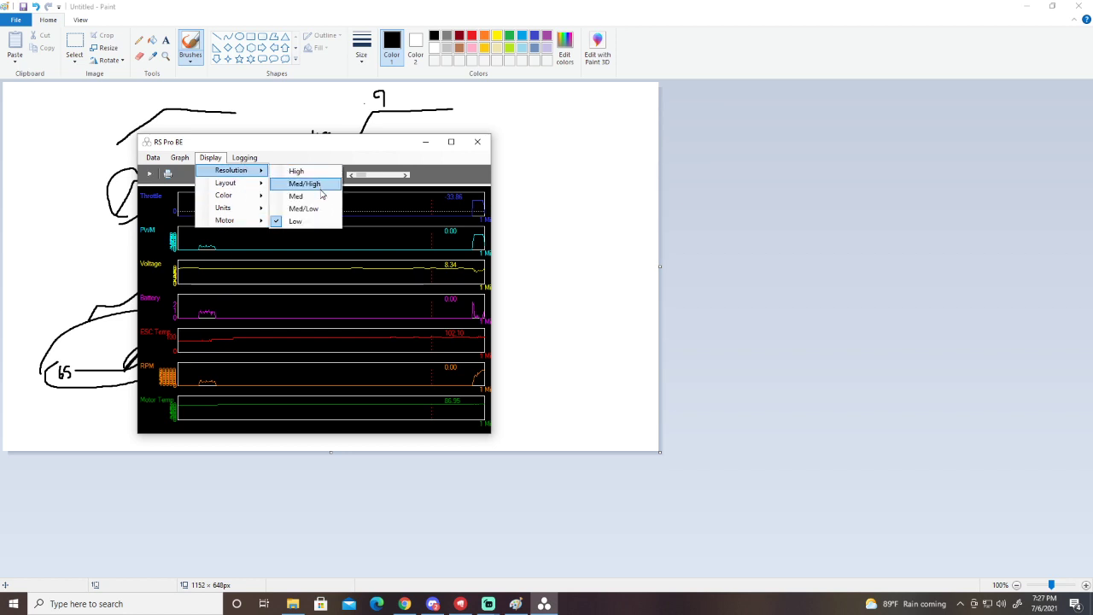
# Step: Move along the log to the pass just before the 1-minute mark and read the RPM near its peak
pyautogui.click(476, 375)
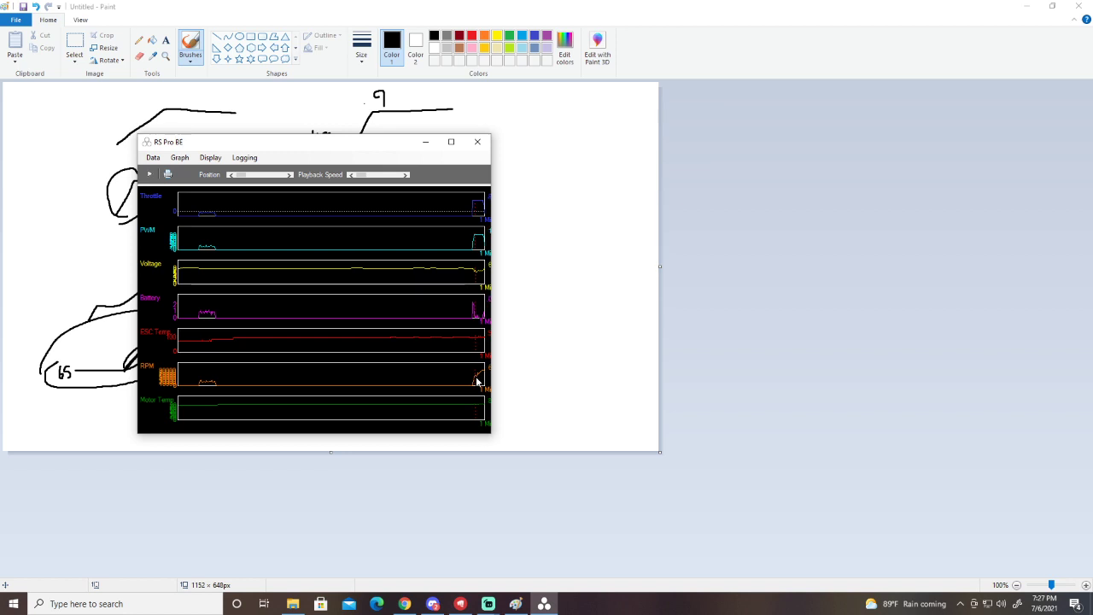
pyautogui.moveTo(242, 174); pyautogui.dragTo(261, 178)
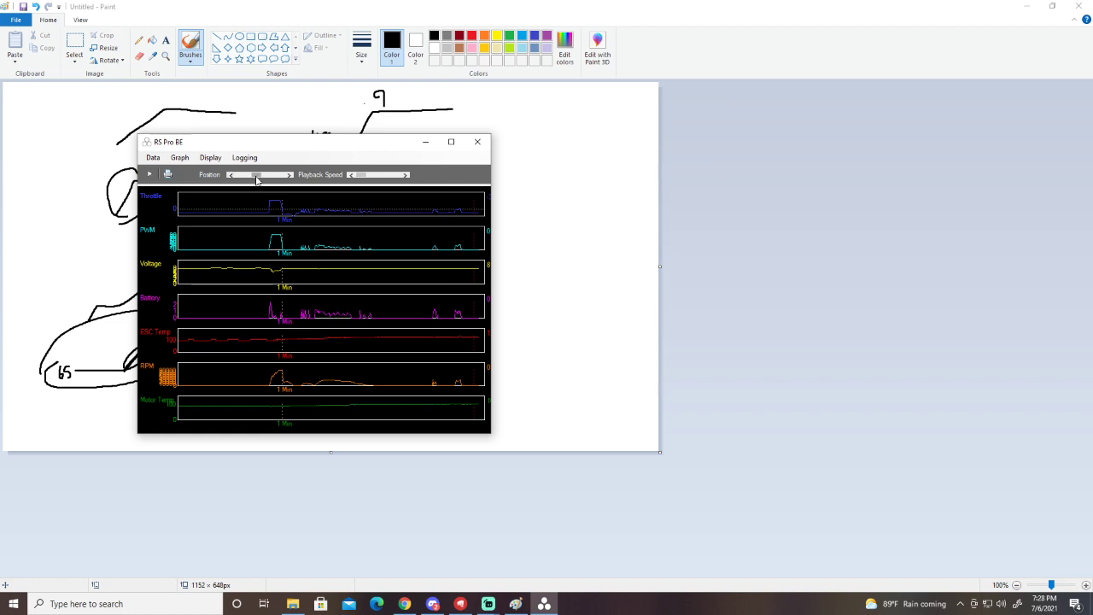
pyautogui.click(278, 375)
# Step: Set the data log's display resolution to Med and find the pass near the 1-minute mark
pyautogui.click(210, 157)
pyautogui.moveTo(216, 170)
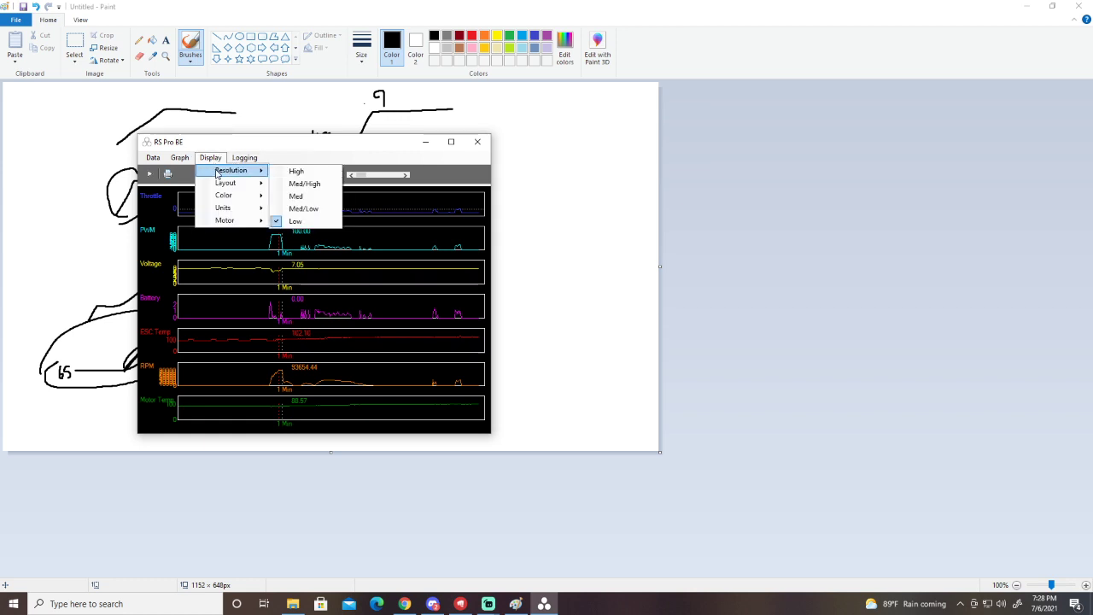
pyautogui.click(308, 197)
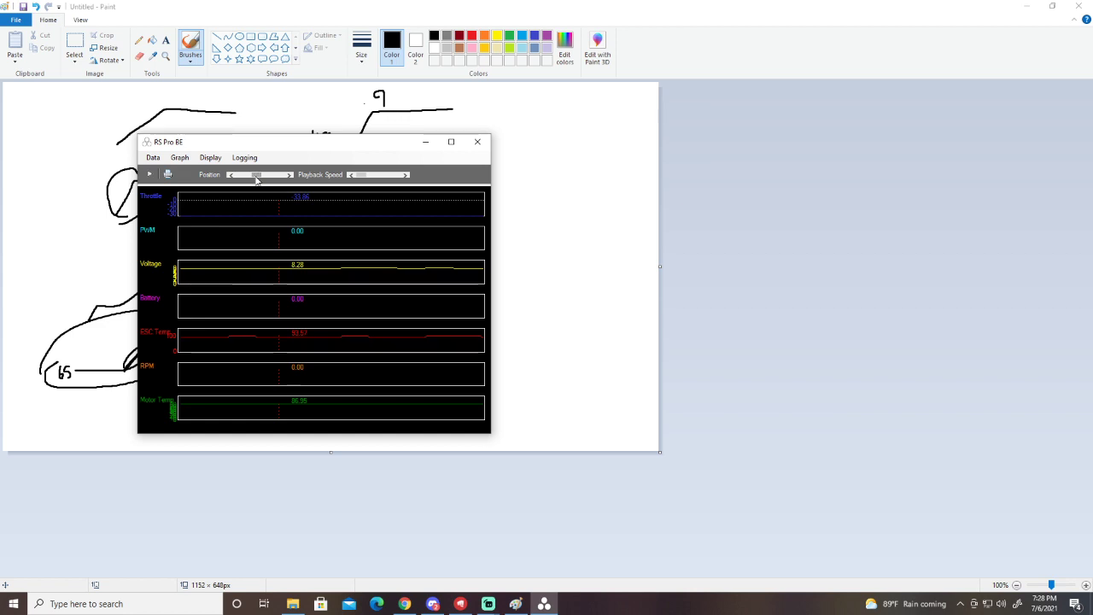
pyautogui.moveTo(257, 177); pyautogui.dragTo(263, 179)
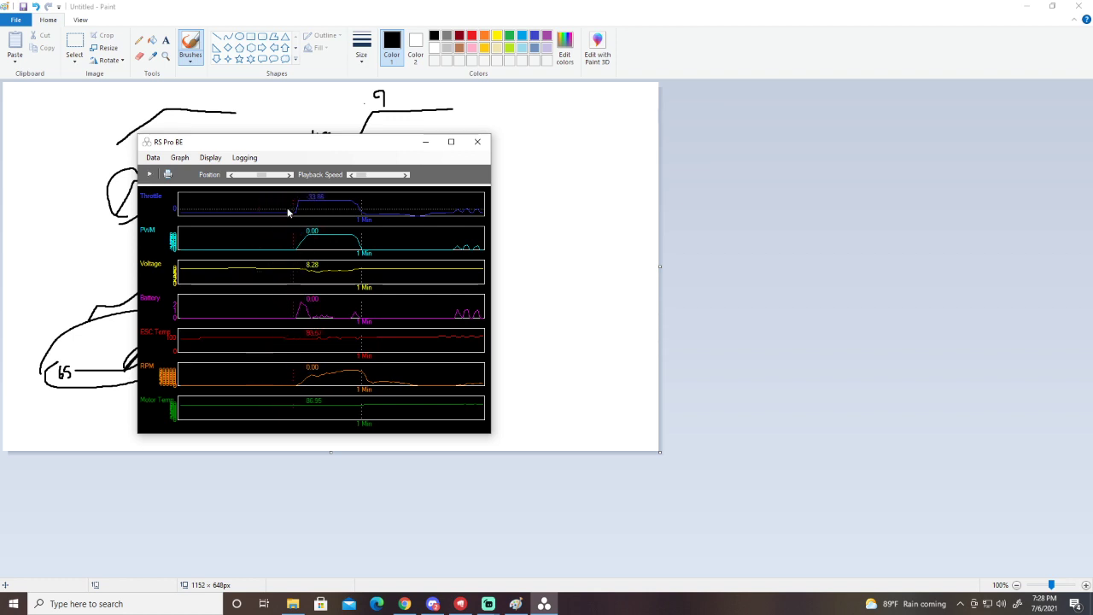
# Step: Check the logging sample rate options and leave the rate at every 0.1 seconds
pyautogui.click(244, 157)
pyautogui.moveTo(265, 172)
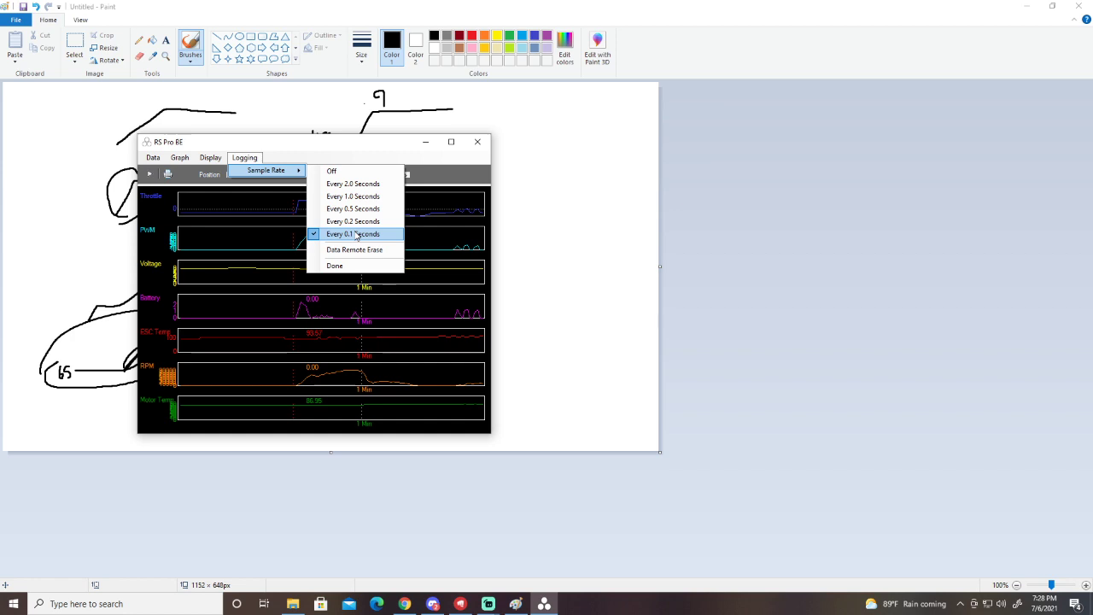
pyautogui.click(354, 266)
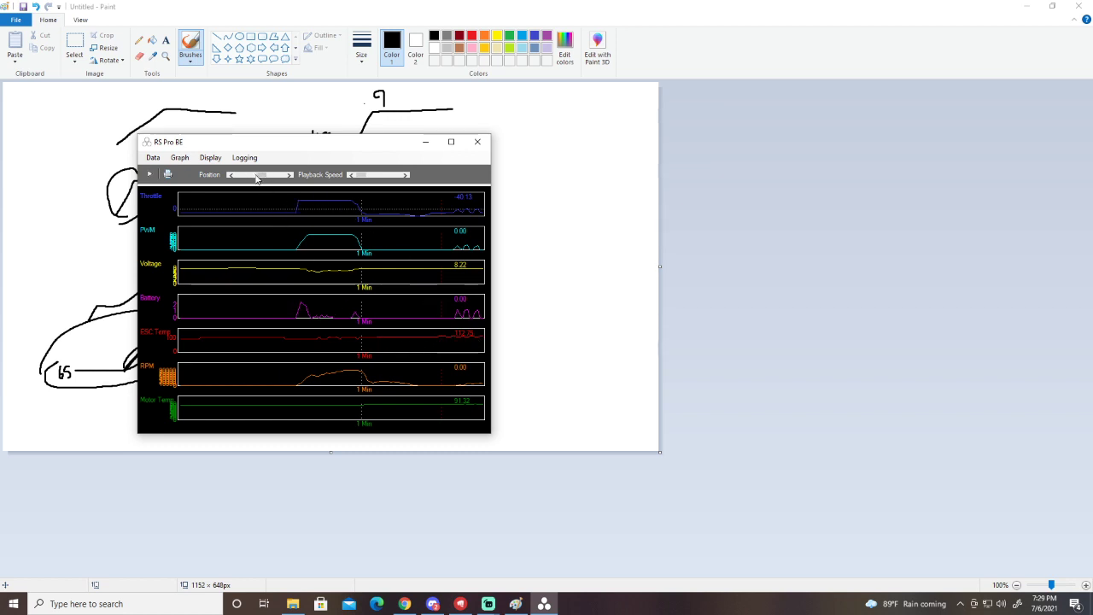
# Step: Examine the throttle, PWM, voltage, battery, temperature and RPM traces of the early short burst and the pass near the 1-minute mark
pyautogui.moveTo(259, 181); pyautogui.dragTo(238, 181)
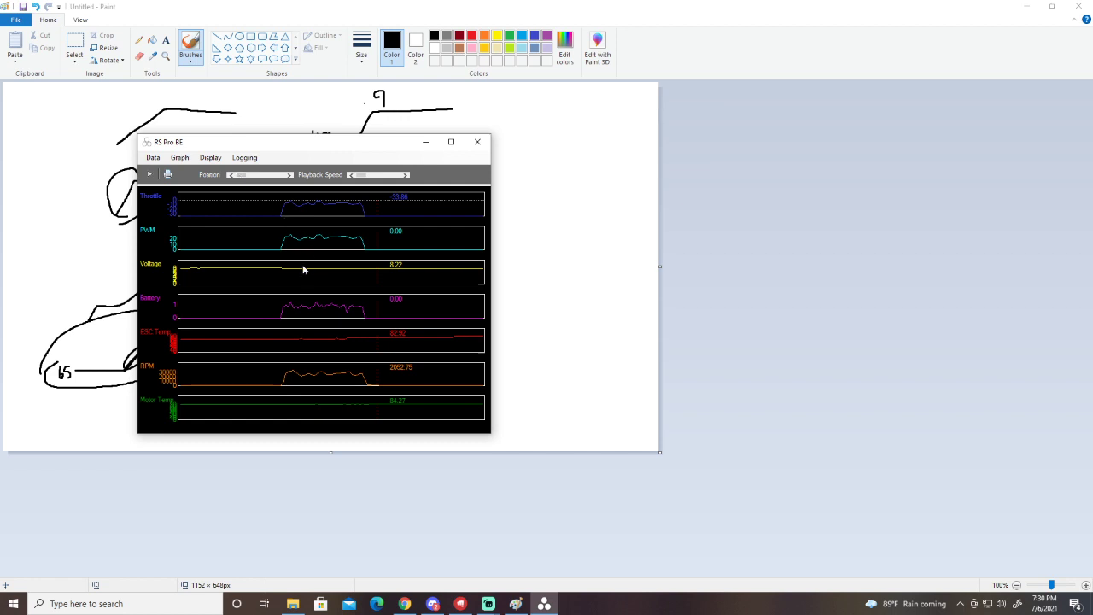
pyautogui.moveTo(286, 208); pyautogui.dragTo(323, 228)
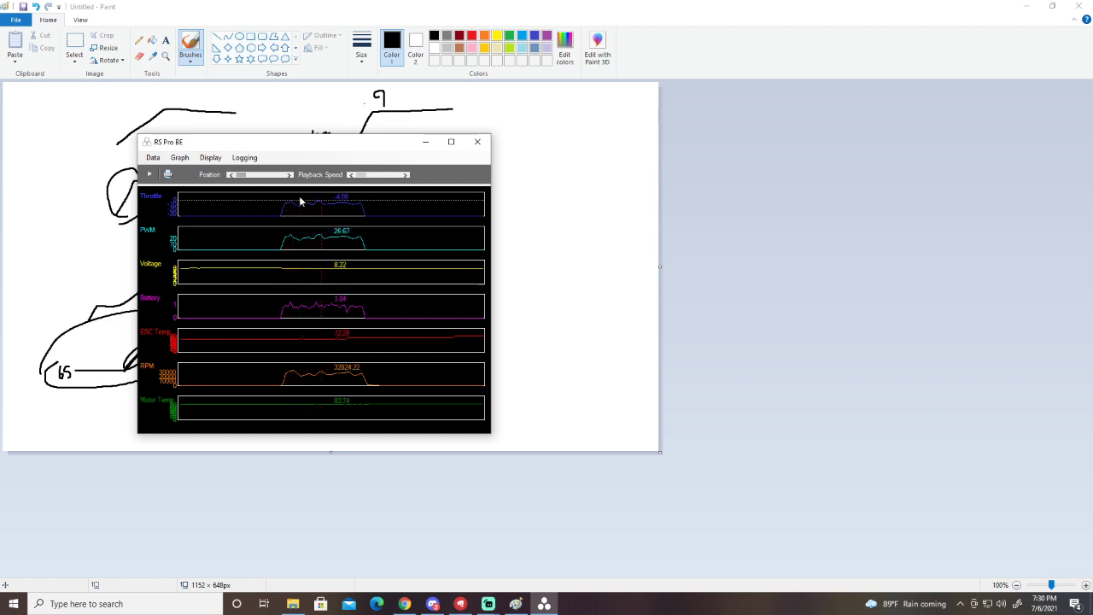
pyautogui.moveTo(244, 178); pyautogui.dragTo(262, 179)
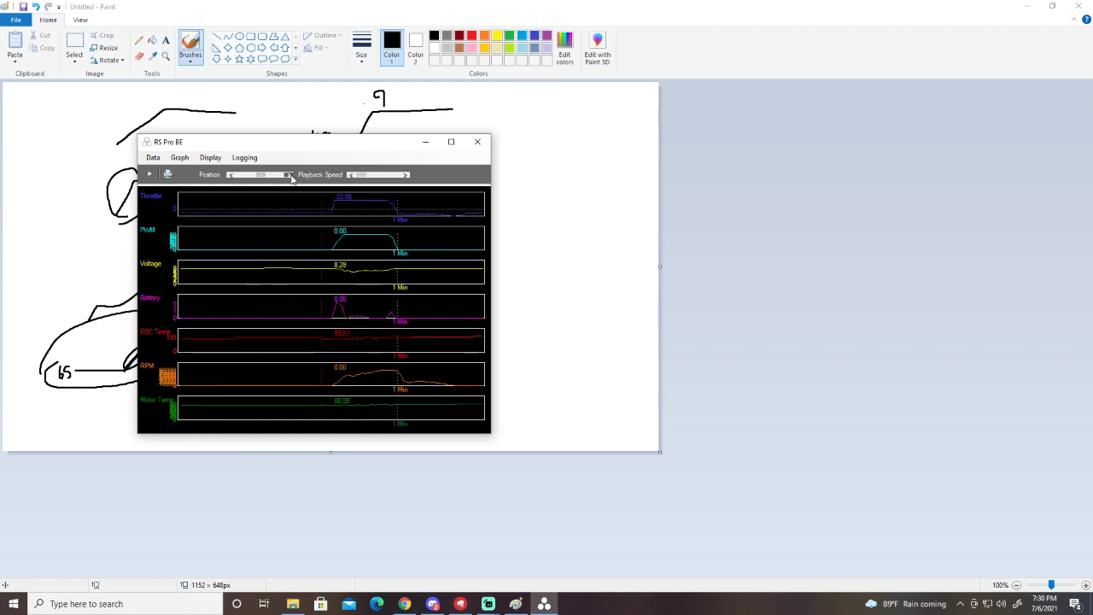
pyautogui.click(291, 178)
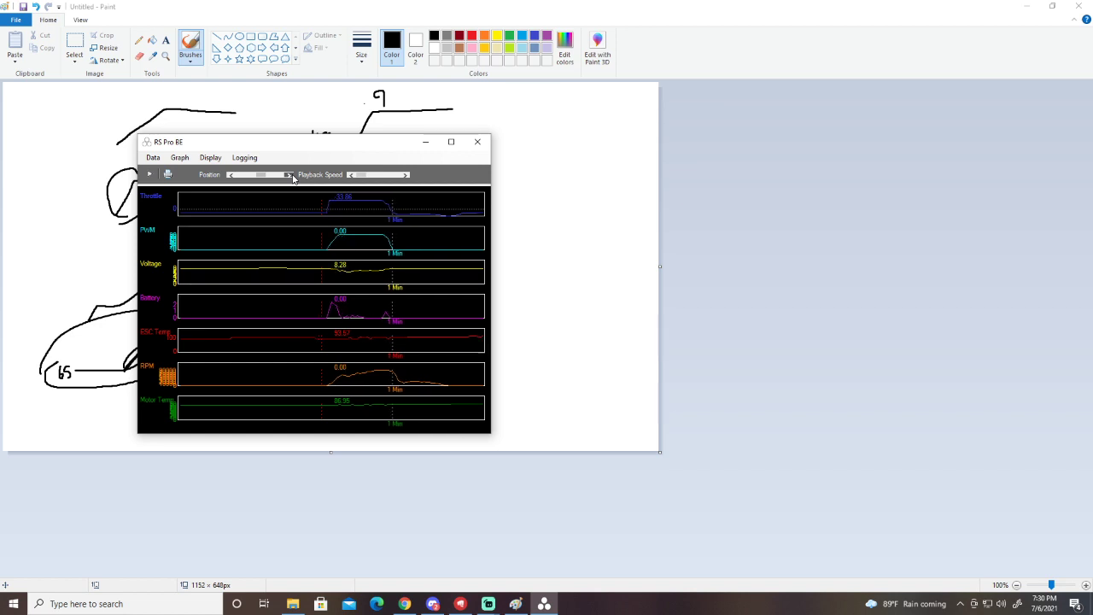
pyautogui.click(293, 178)
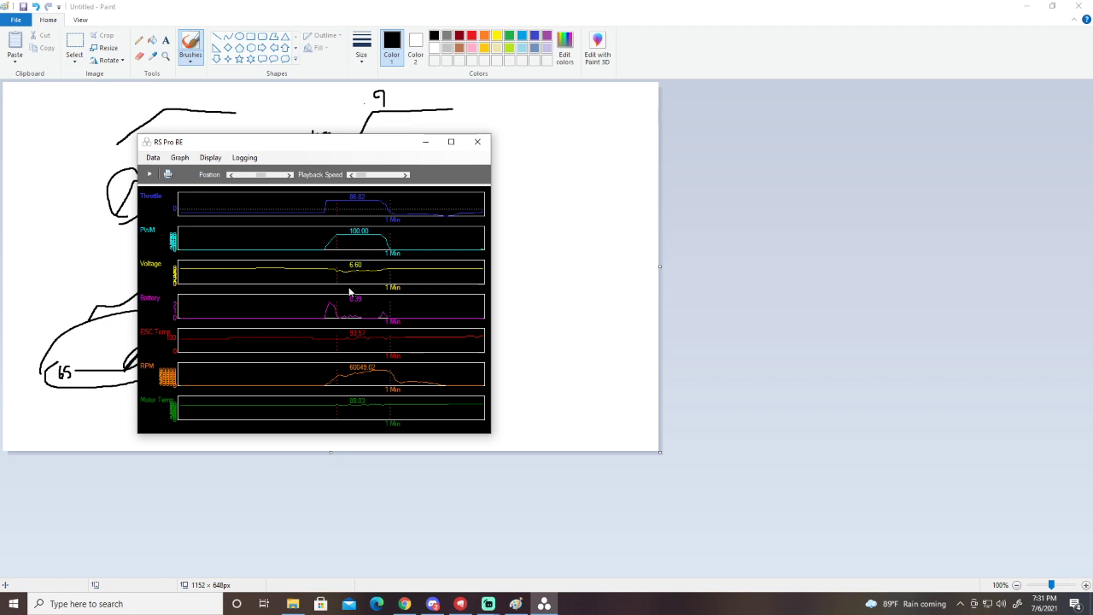
pyautogui.click(337, 342)
pyautogui.moveTo(338, 345); pyautogui.dragTo(349, 347)
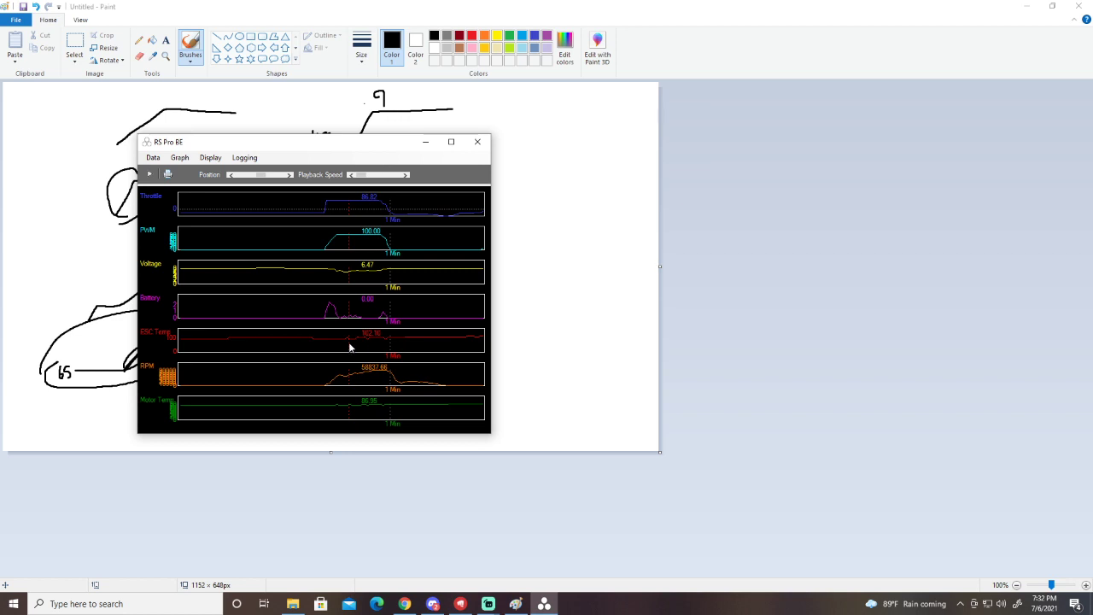
pyautogui.moveTo(350, 347)
pyautogui.mouseDown()
pyautogui.moveTo(386, 344)
pyautogui.moveTo(342, 339)
pyautogui.mouseUp()
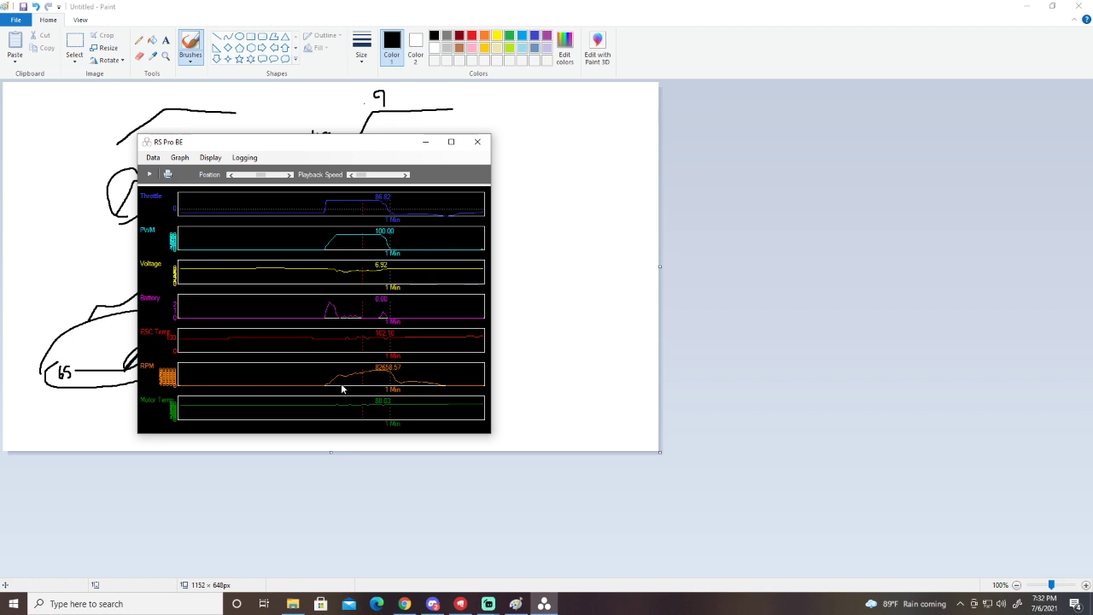
# Step: Switch to Paint and sketch a steep rise with a wavy plateau, a cross, two rising lines and a rise that levels off
pyautogui.click(499, 219)
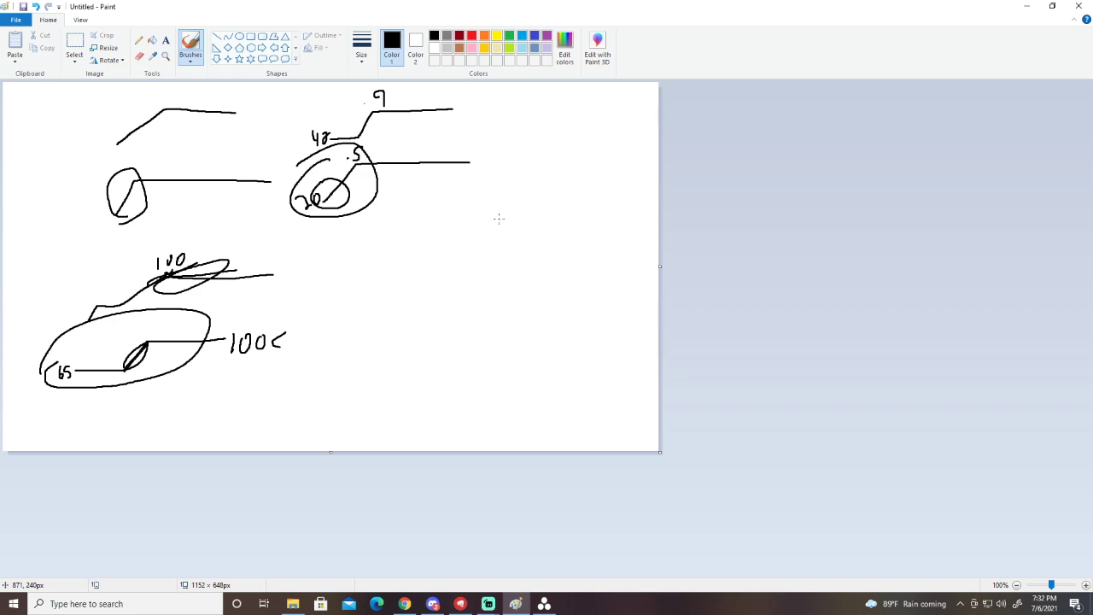
pyautogui.moveTo(499, 219); pyautogui.dragTo(572, 218)
pyautogui.moveTo(499, 169)
pyautogui.mouseDown()
pyautogui.moveTo(512, 117)
pyautogui.moveTo(599, 117)
pyautogui.mouseUp()
pyautogui.moveTo(544, 206); pyautogui.dragTo(548, 252)
pyautogui.moveTo(462, 345); pyautogui.dragTo(522, 310)
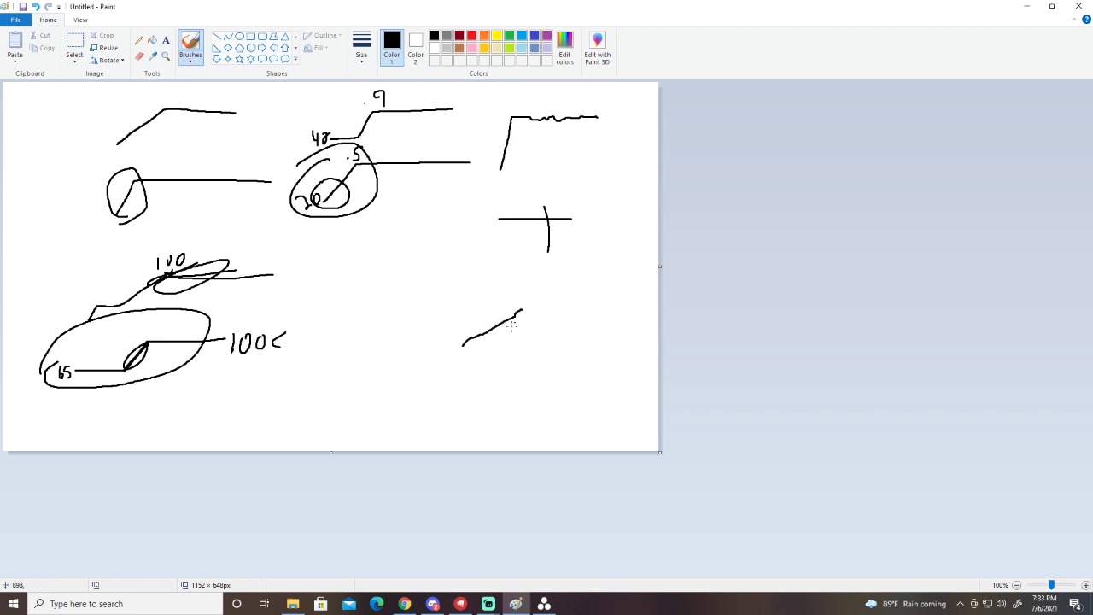
pyautogui.moveTo(492, 405); pyautogui.dragTo(574, 342)
pyautogui.moveTo(529, 421)
pyautogui.mouseDown()
pyautogui.moveTo(553, 401)
pyautogui.moveTo(595, 398)
pyautogui.mouseUp()
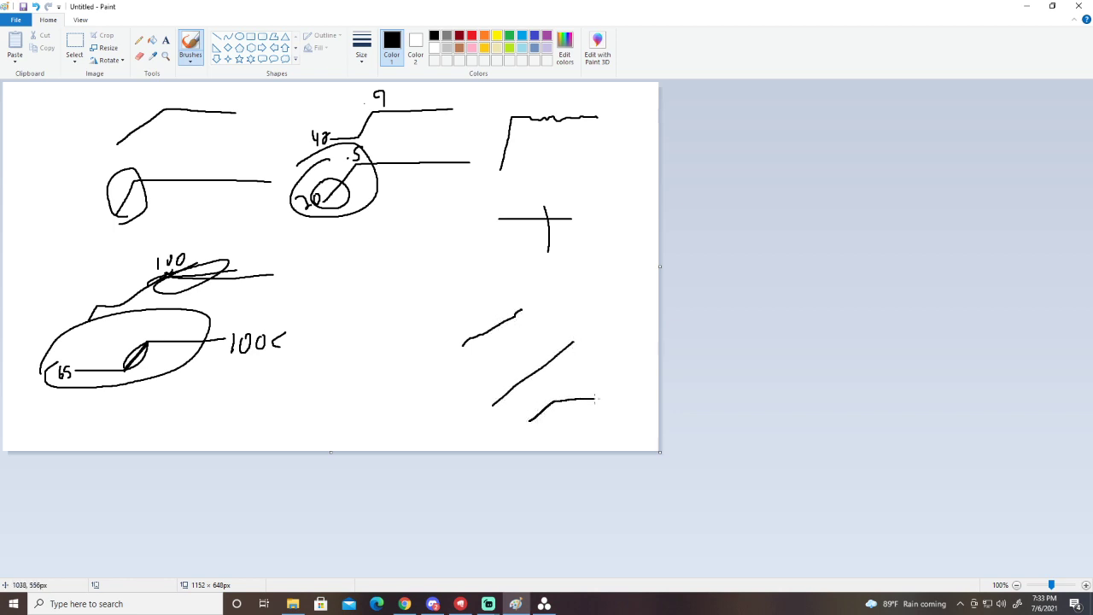
# Step: Switch back to the data log and close it to return to the ESC timing settings
pyautogui.click(543, 603)
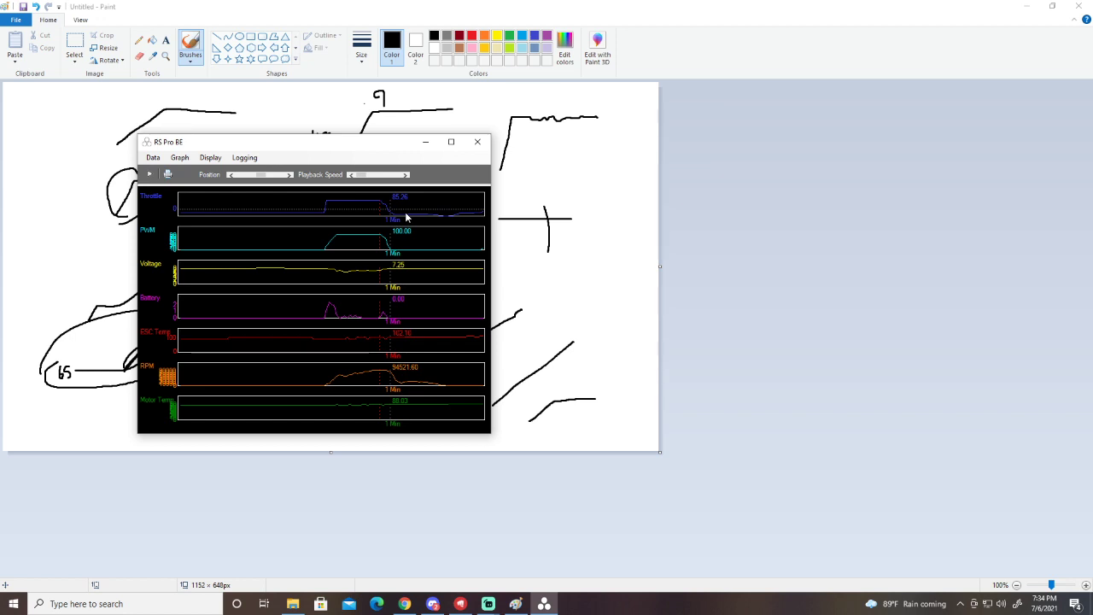
pyautogui.click(478, 141)
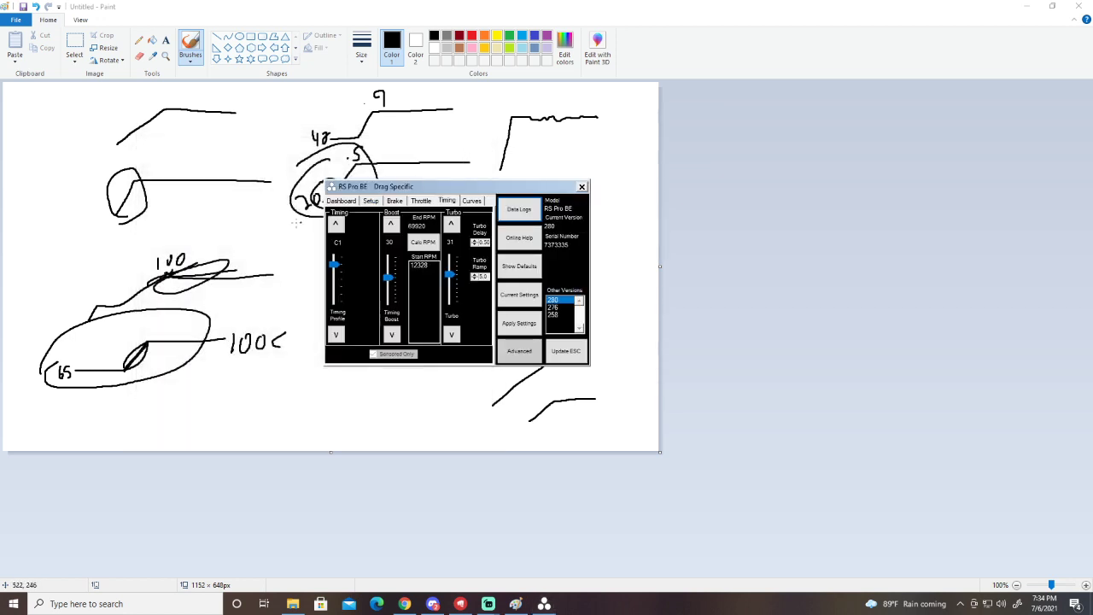